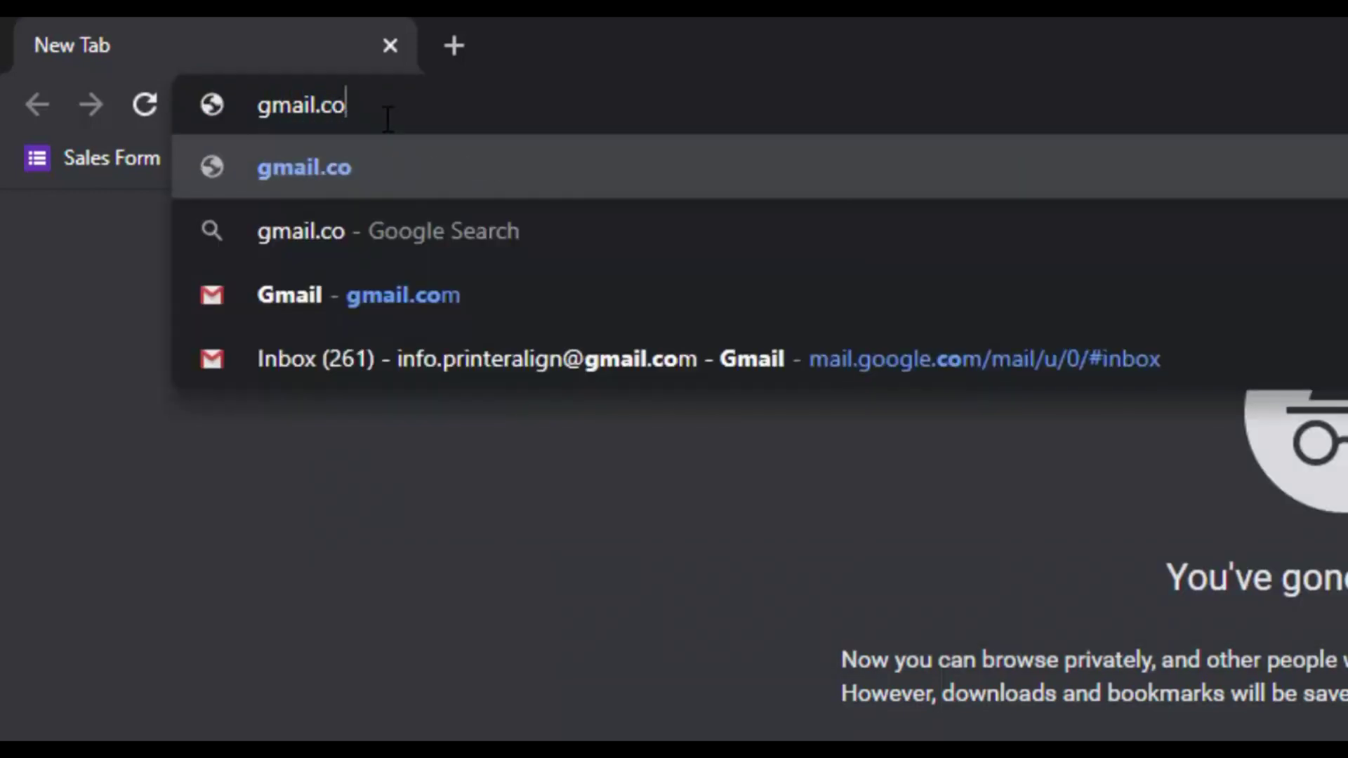
{"action": "key", "text": "BackSpace"}
Load gmail.com and submit the forgotten account's Gmail address to reach the password step
{"action": "type", "text": "m"}
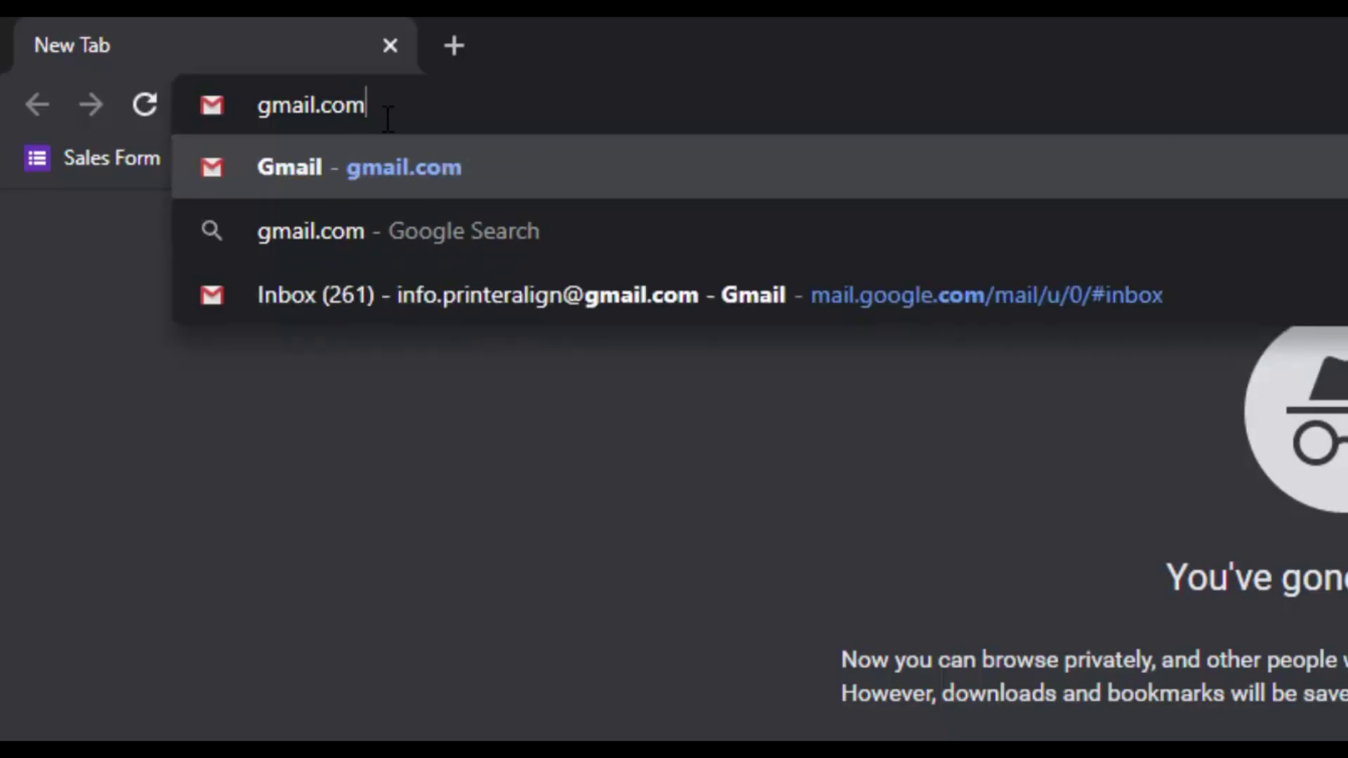
{"action": "key", "text": "Return"}
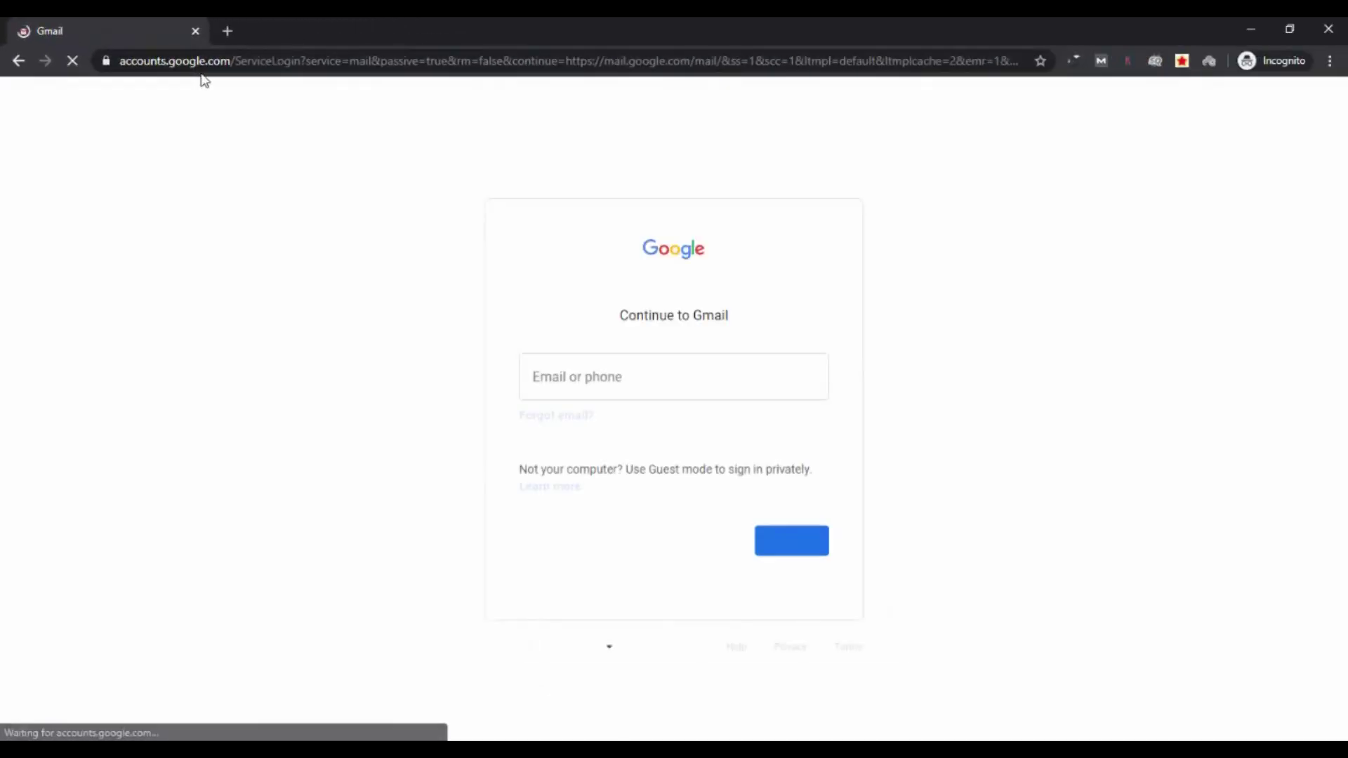
{"action": "left_click", "coordinate": [644, 382]}
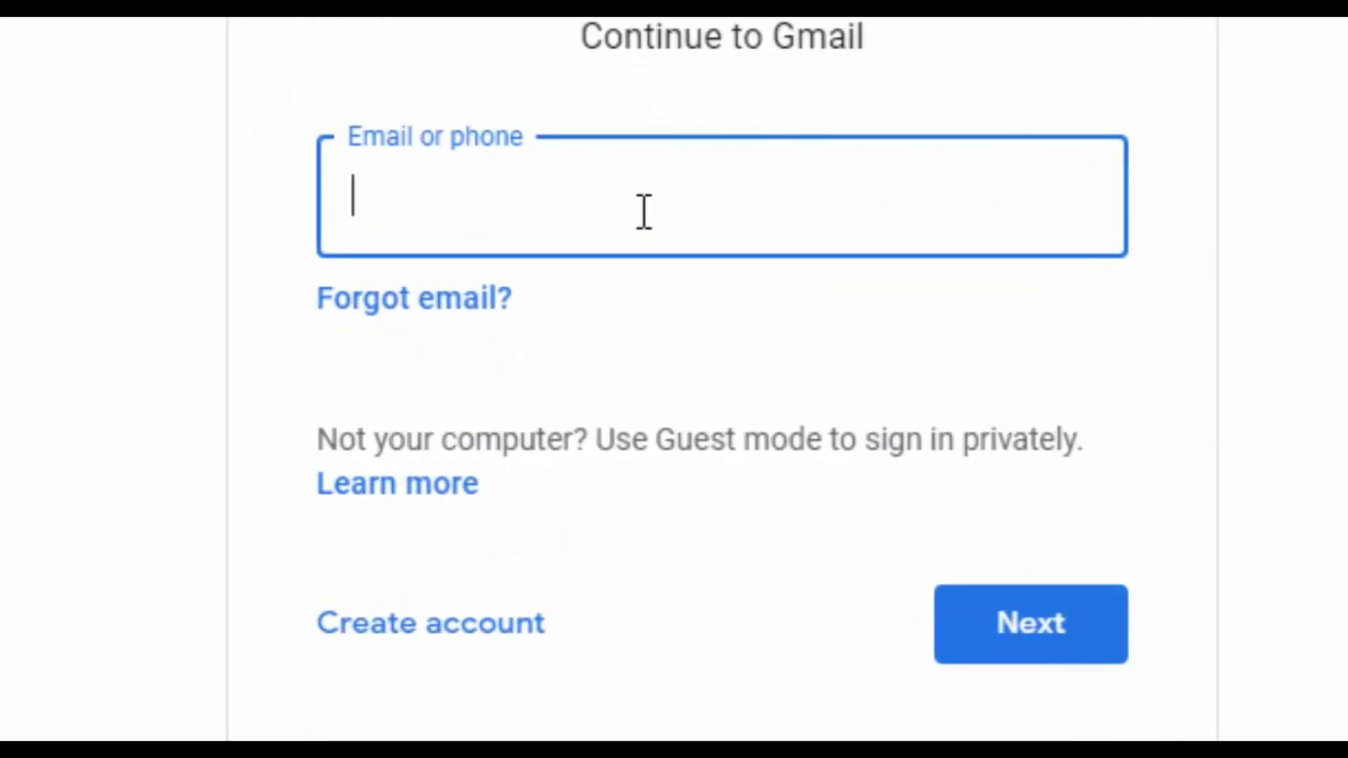
{"action": "left_click", "coordinate": [576, 213]}
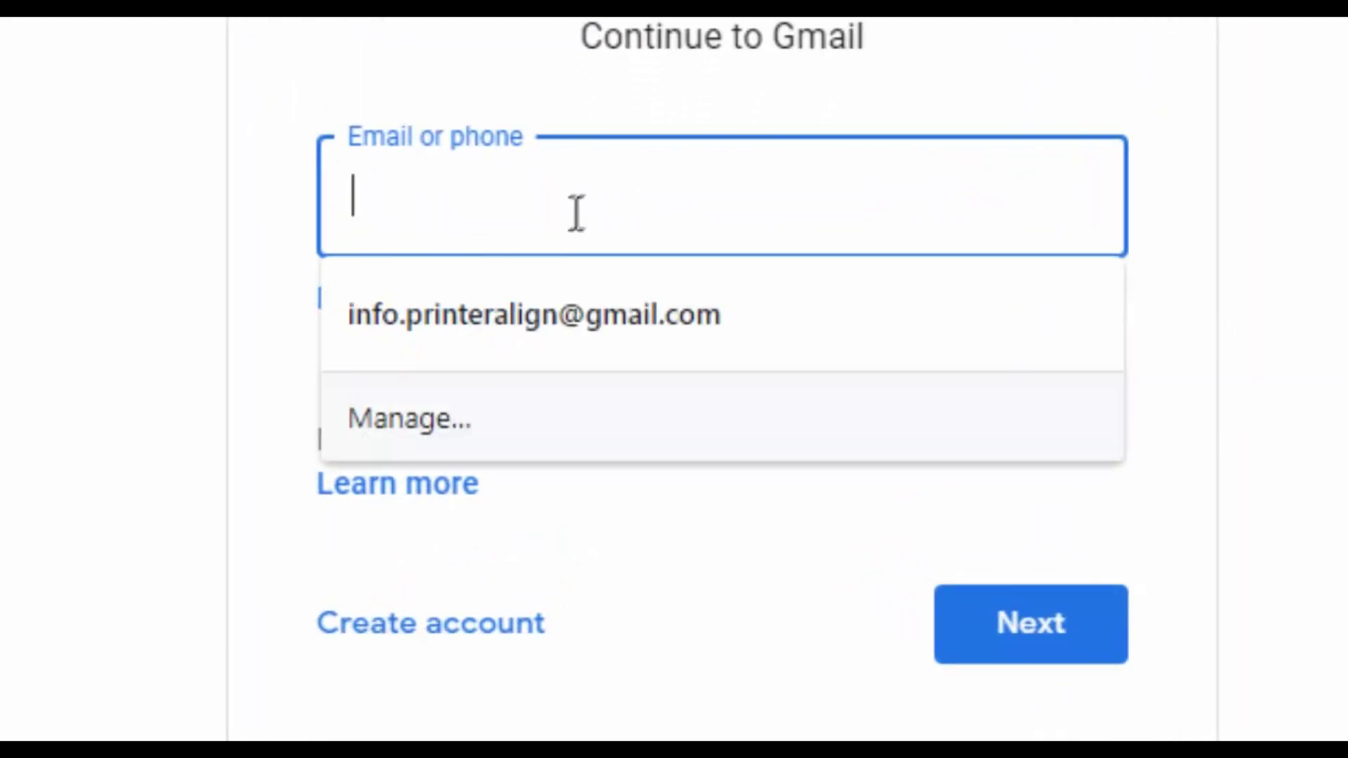
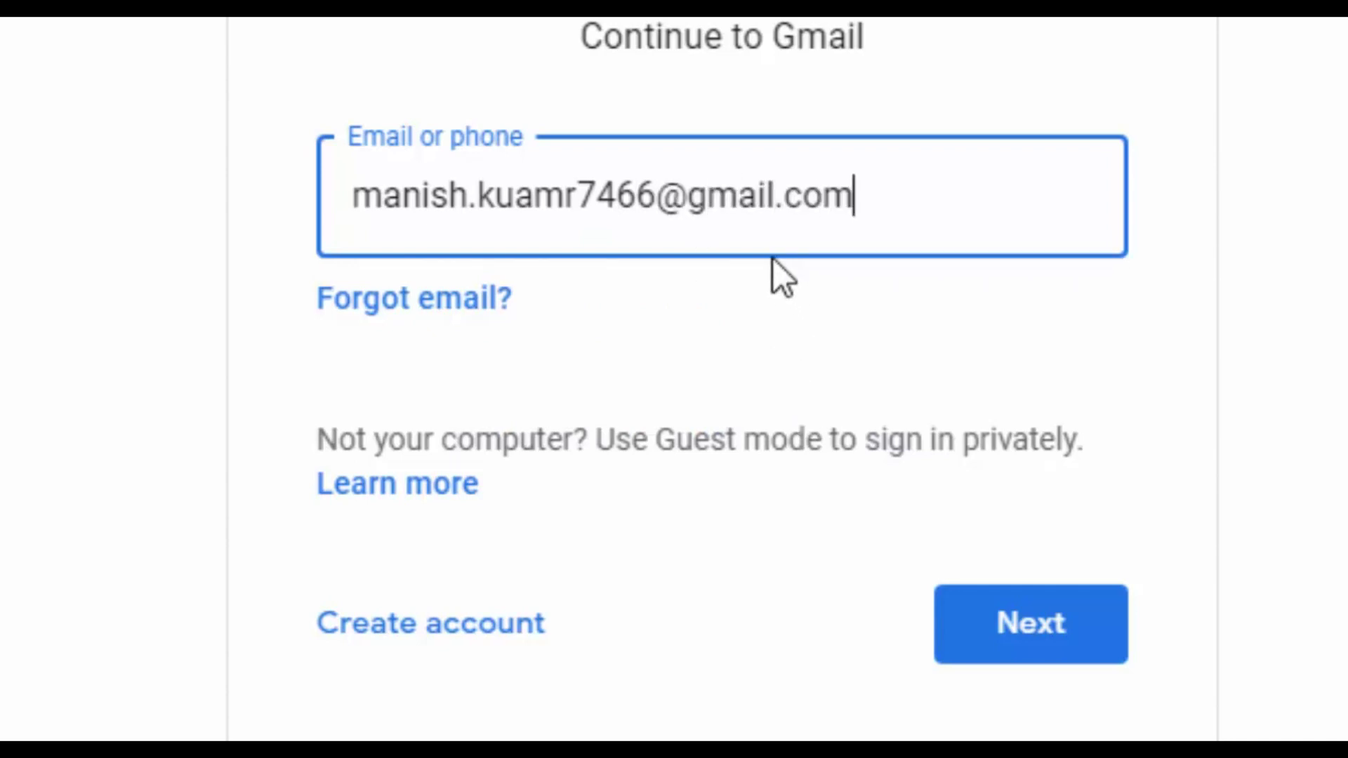
{"action": "key", "text": "Return"}
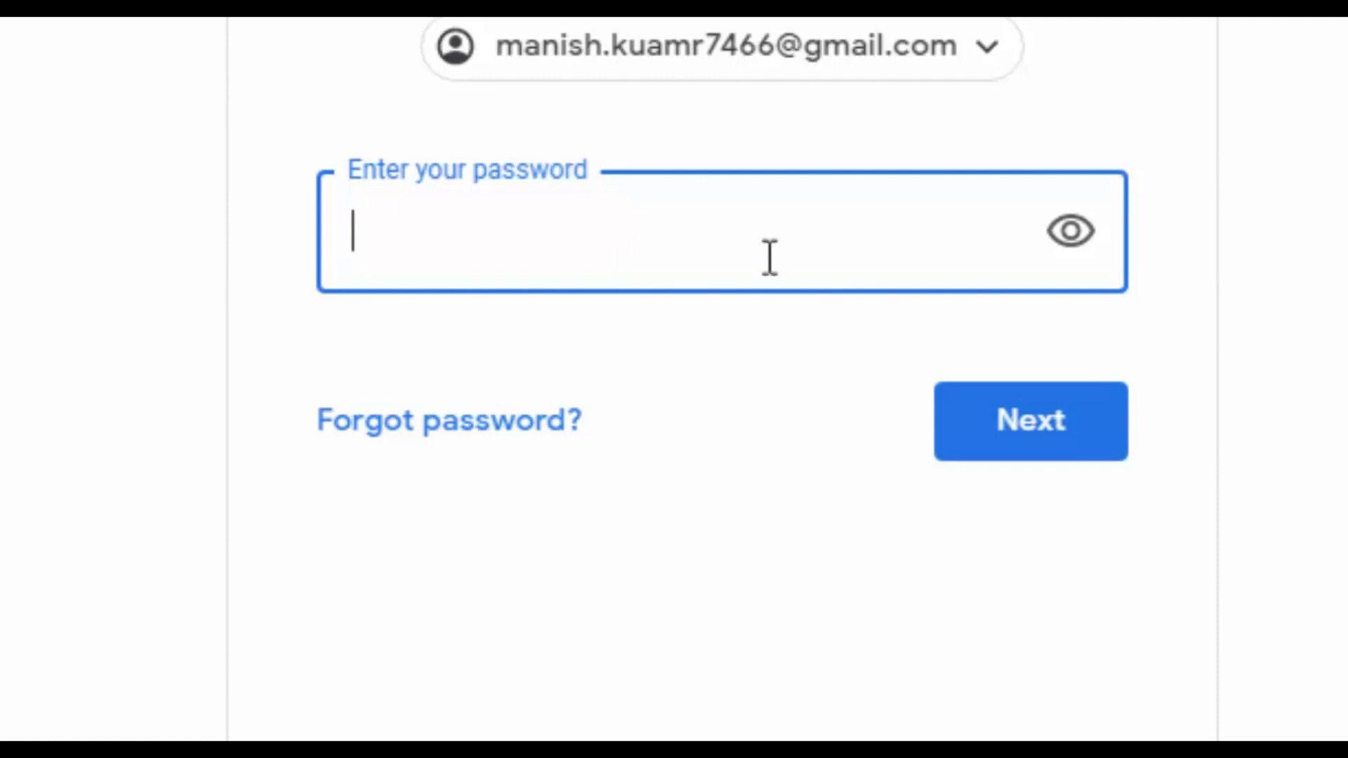
Choose 'Forgot password?' and submit the pasted last remembered password
{"action": "left_click", "coordinate": [462, 449]}
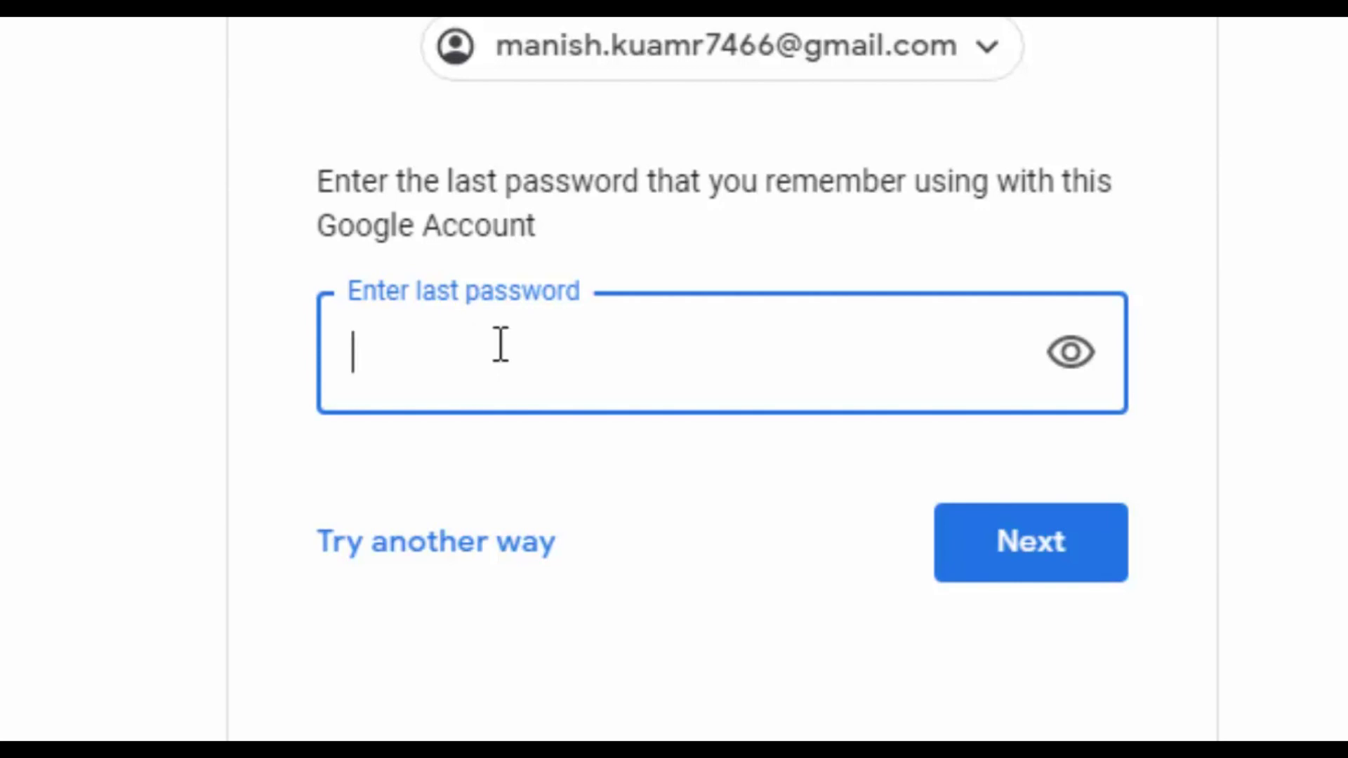
{"action": "key", "text": "ctrl+v"}
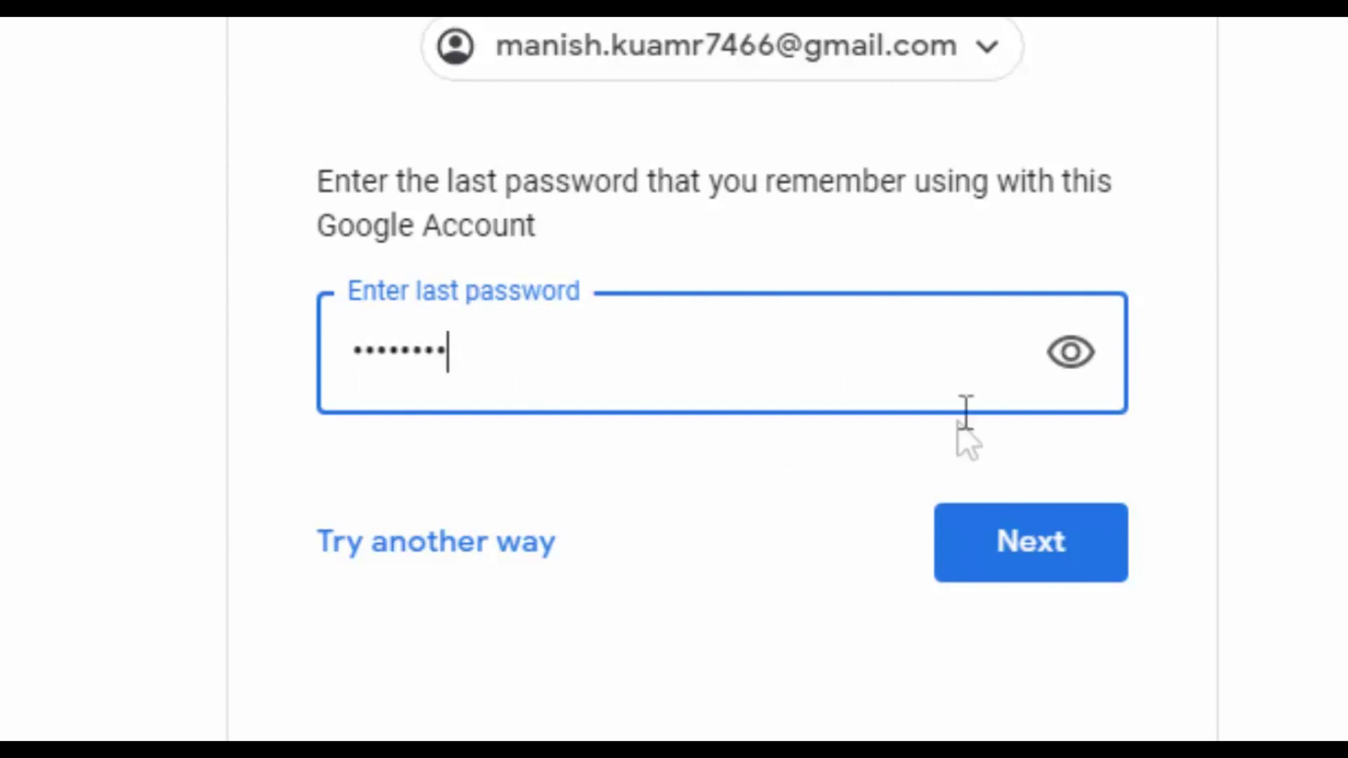
{"action": "left_click", "coordinate": [1038, 562]}
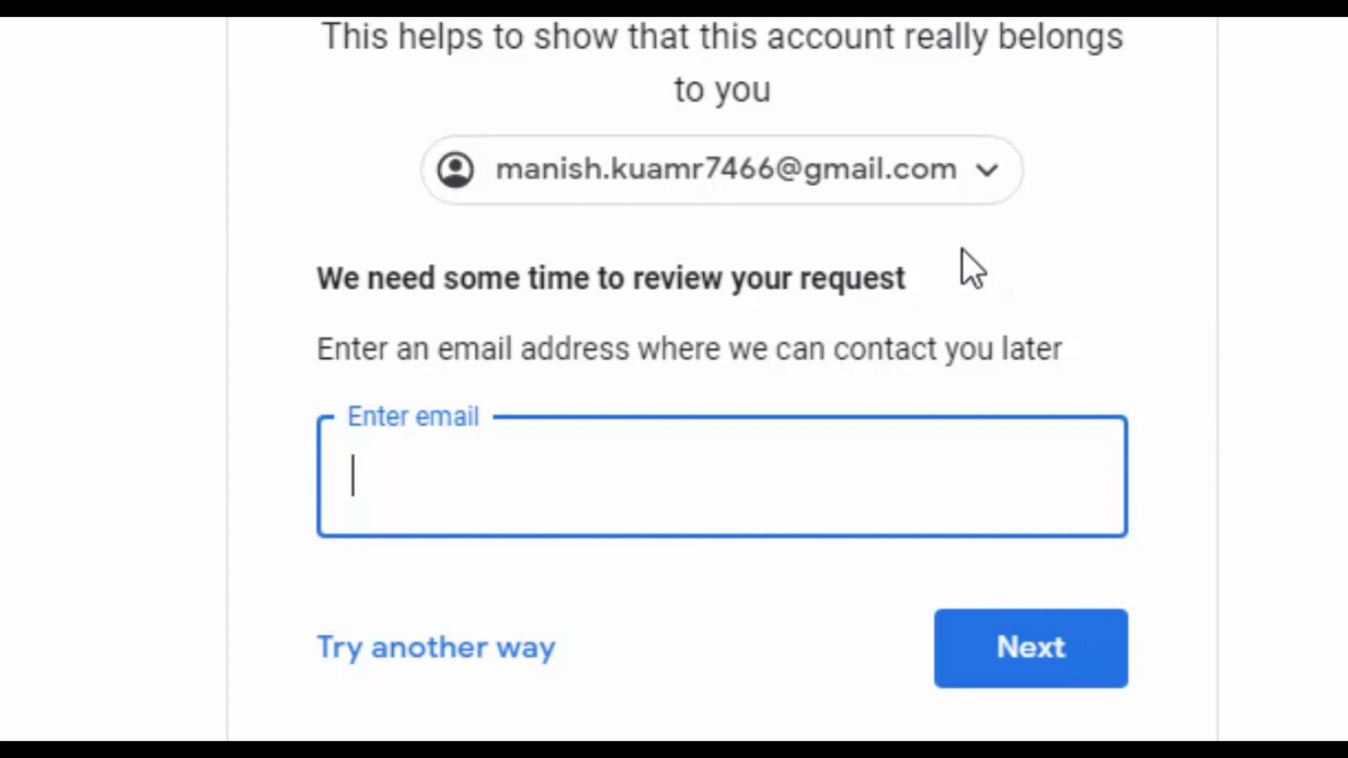
Enter a contact e-mail address on the review-request step and submit it
{"action": "left_click", "coordinate": [331, 285]}
{"action": "left_click_drag", "start_coordinate": [331, 285], "coordinate": [535, 285]}
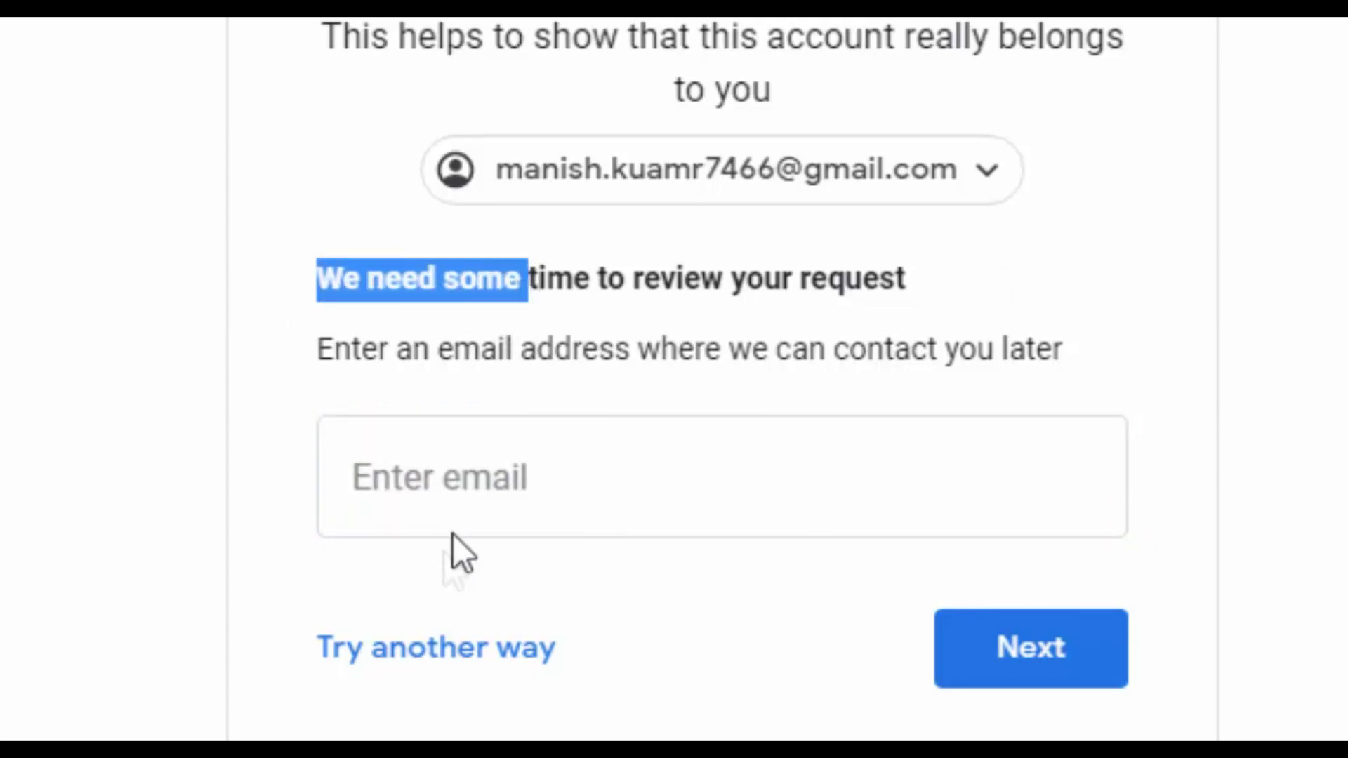
{"action": "left_click", "coordinate": [488, 465]}
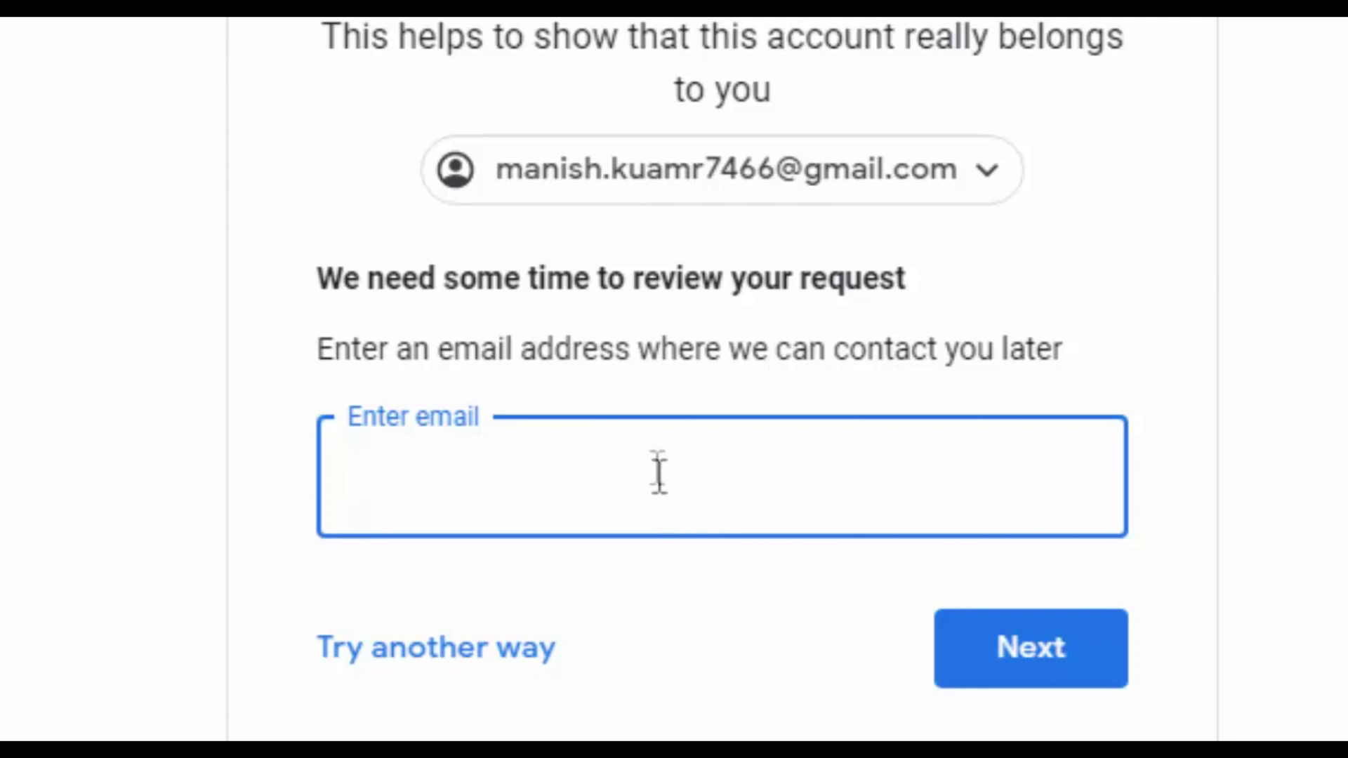
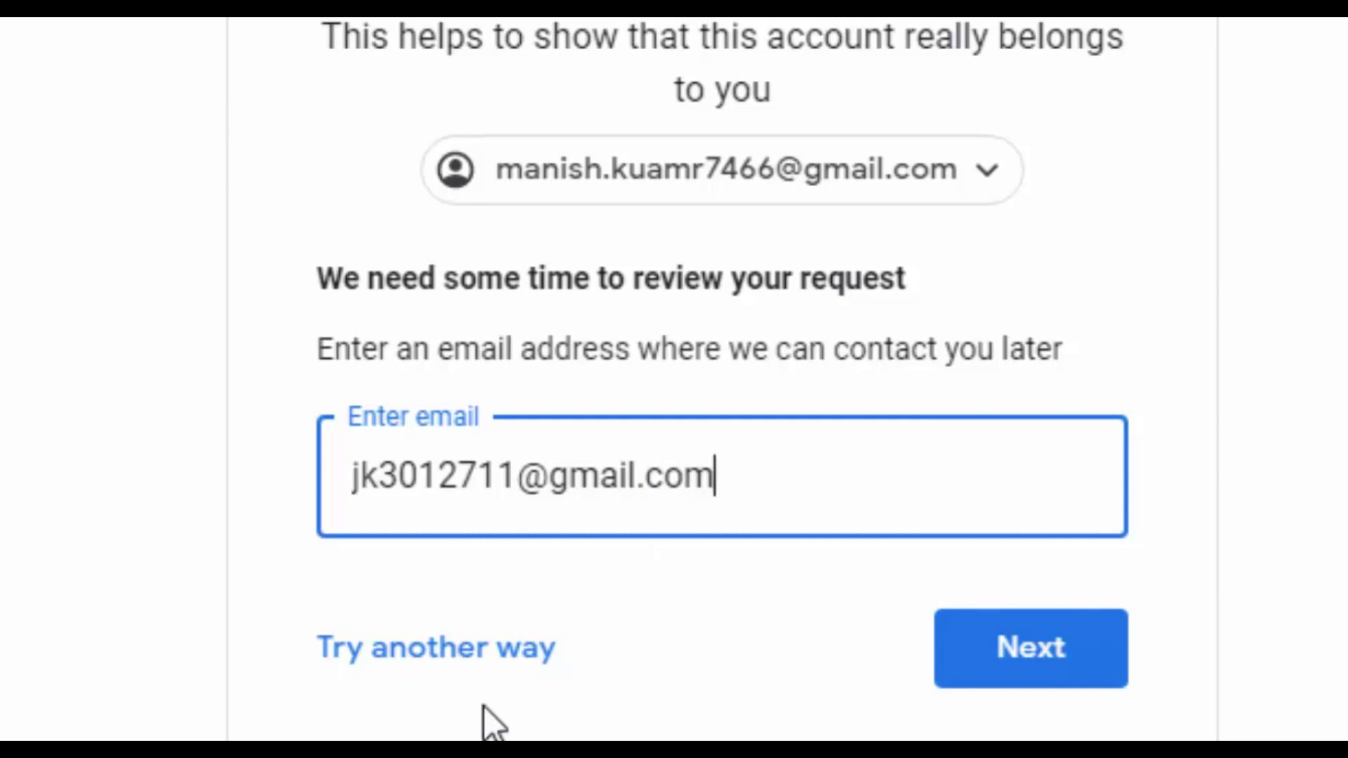
{"action": "left_click", "coordinate": [1026, 665]}
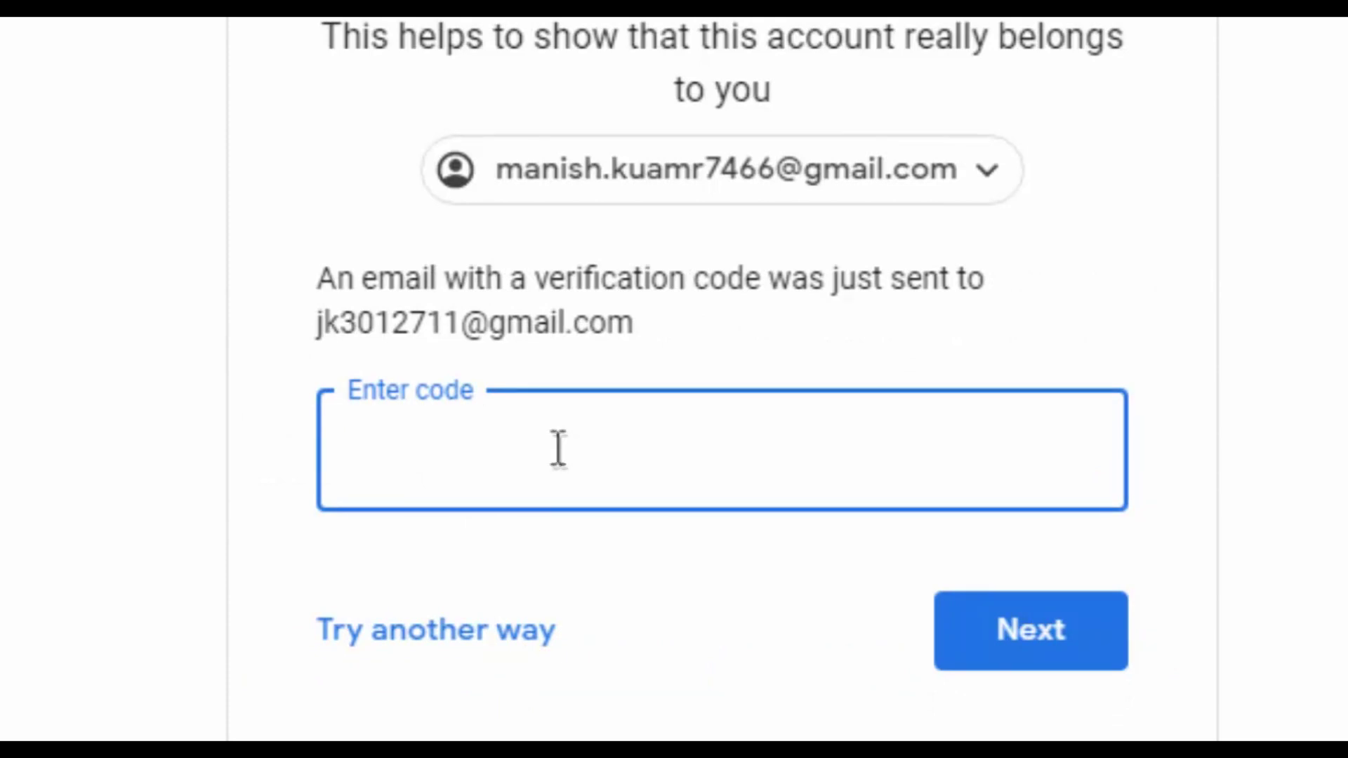
Check which address received the code and focus the 'Enter code' field
{"action": "left_click_drag", "start_coordinate": [317, 324], "coordinate": [549, 337]}
{"action": "left_click", "coordinate": [625, 424]}
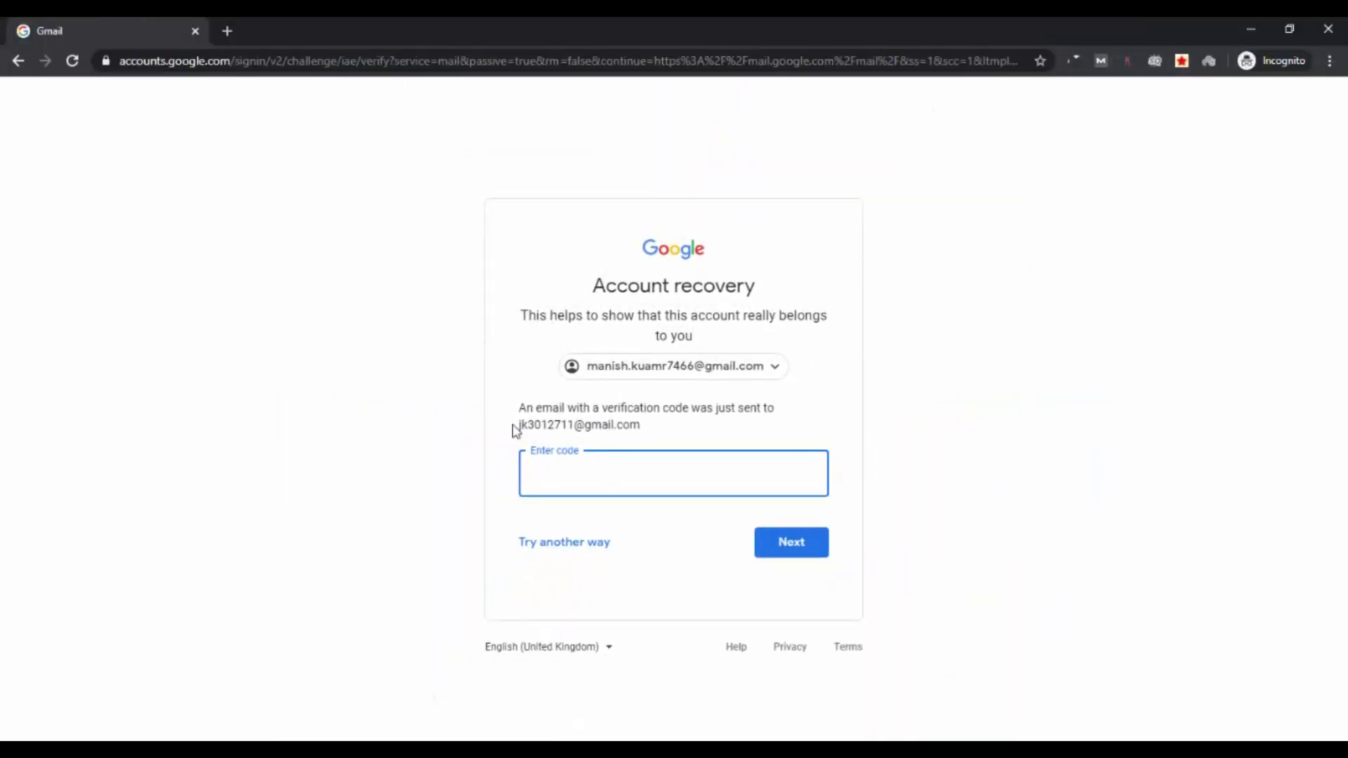
{"action": "left_click_drag", "start_coordinate": [519, 425], "coordinate": [637, 427]}
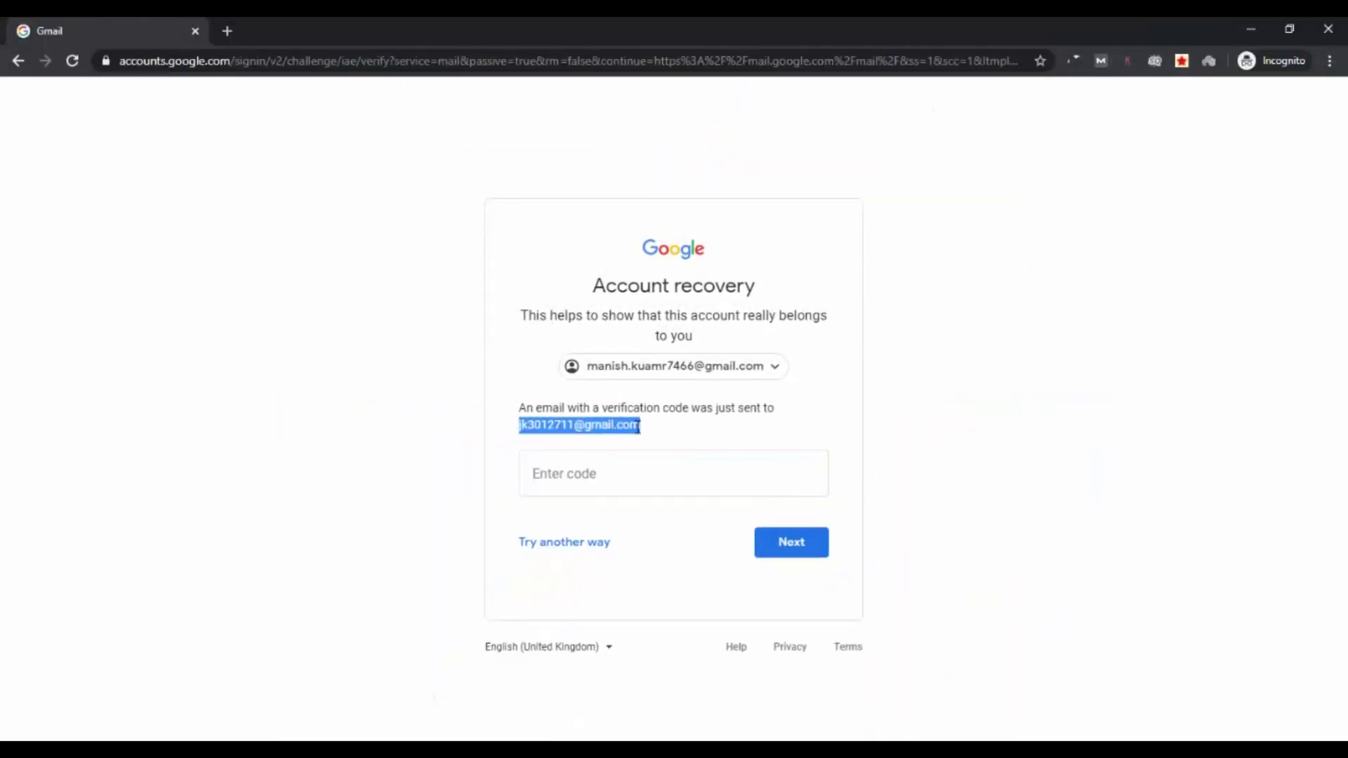
{"action": "left_click", "coordinate": [609, 473]}
{"action": "key", "text": "alt+Tab"}
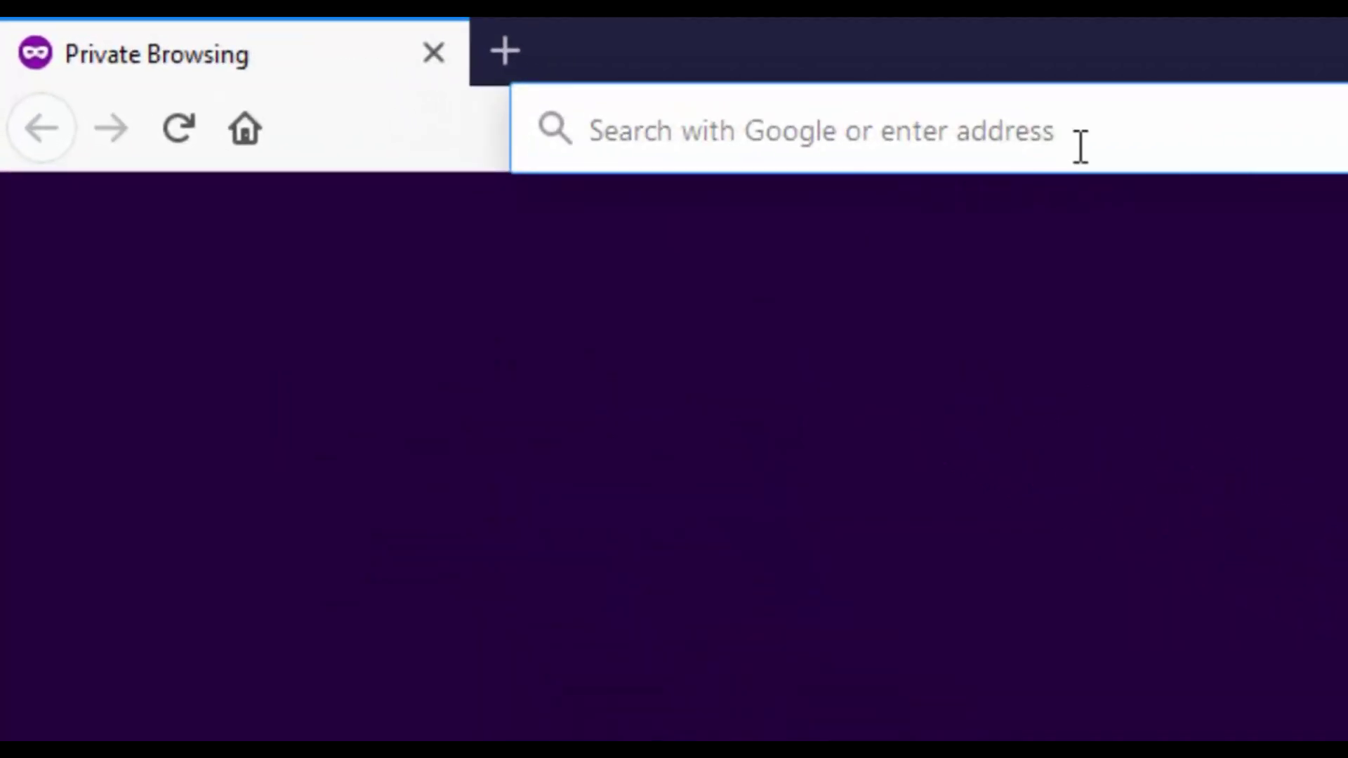
Load gmail.com in Firefox and submit the contact account's e-mail address
{"action": "type", "text": "g"}
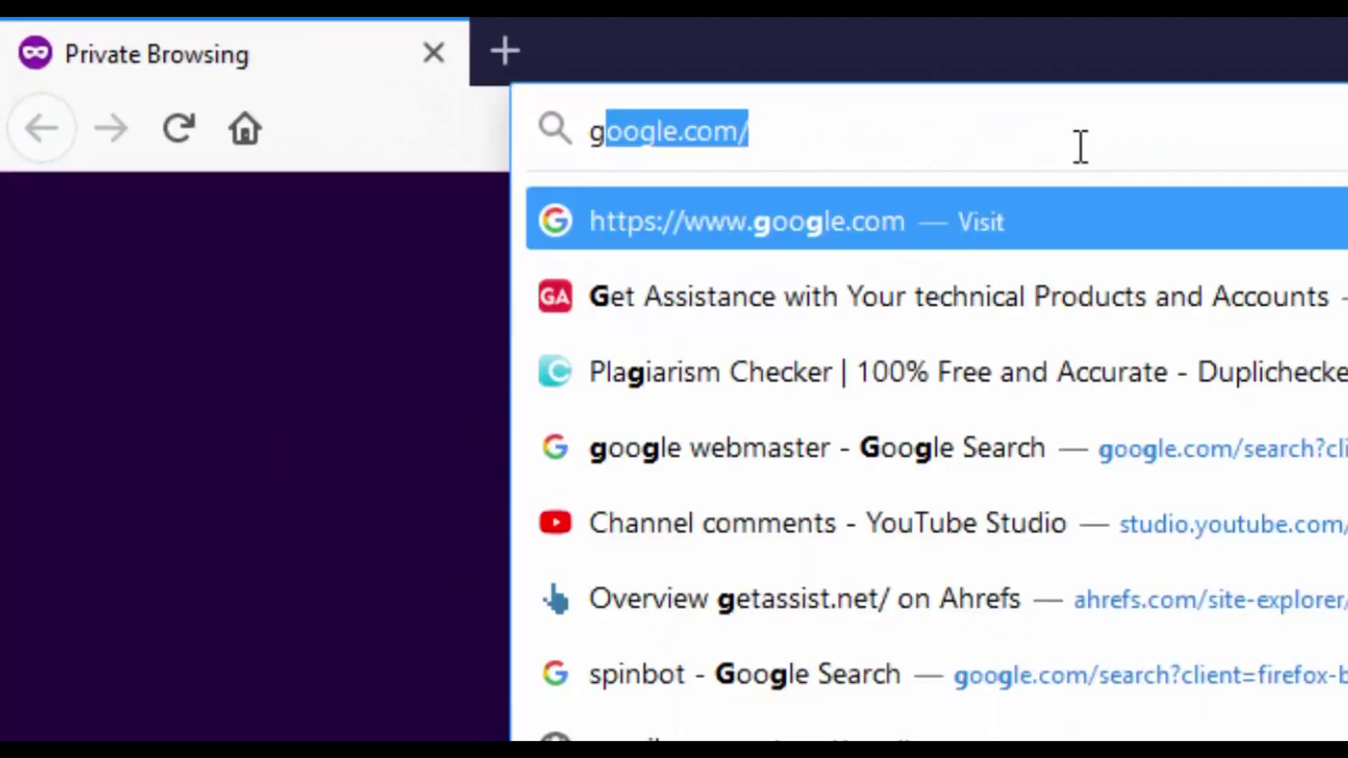
{"action": "type", "text": "mail.com"}
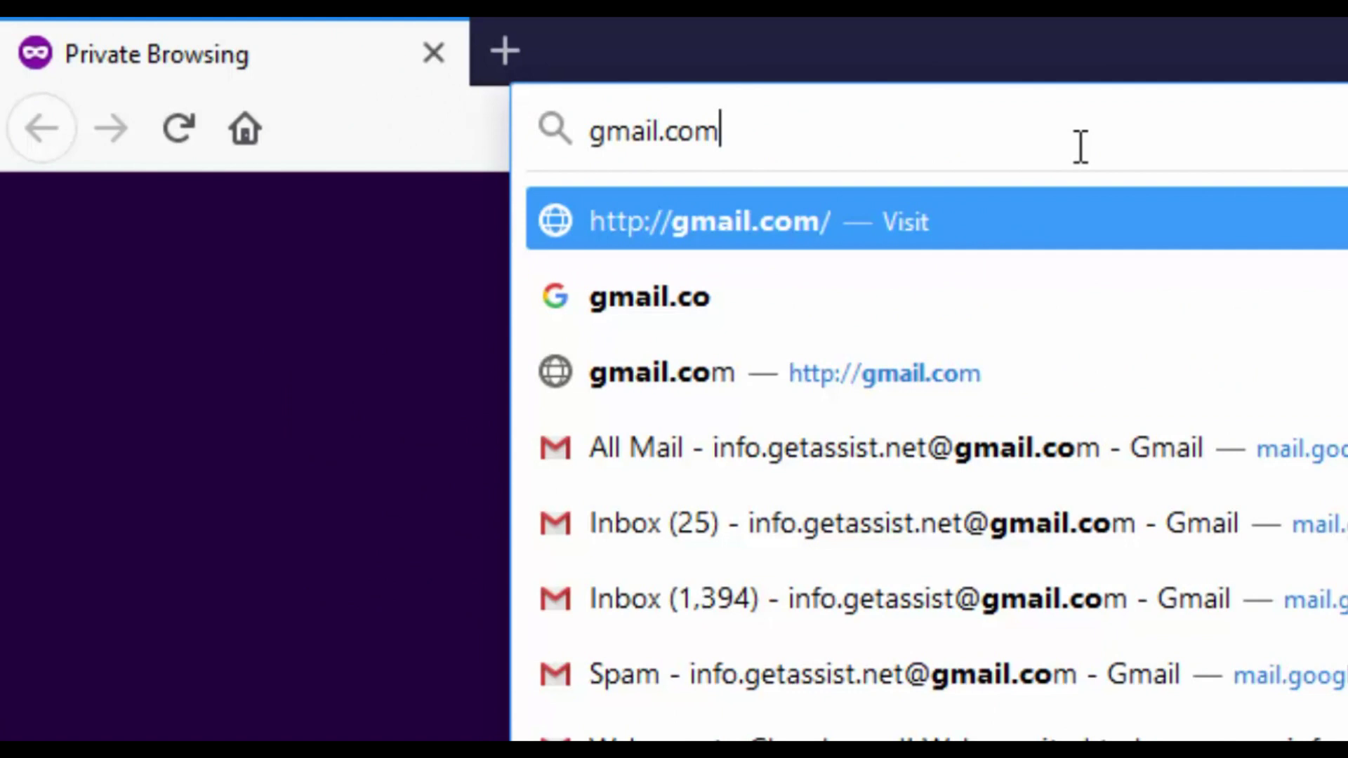
{"action": "key", "text": "Return"}
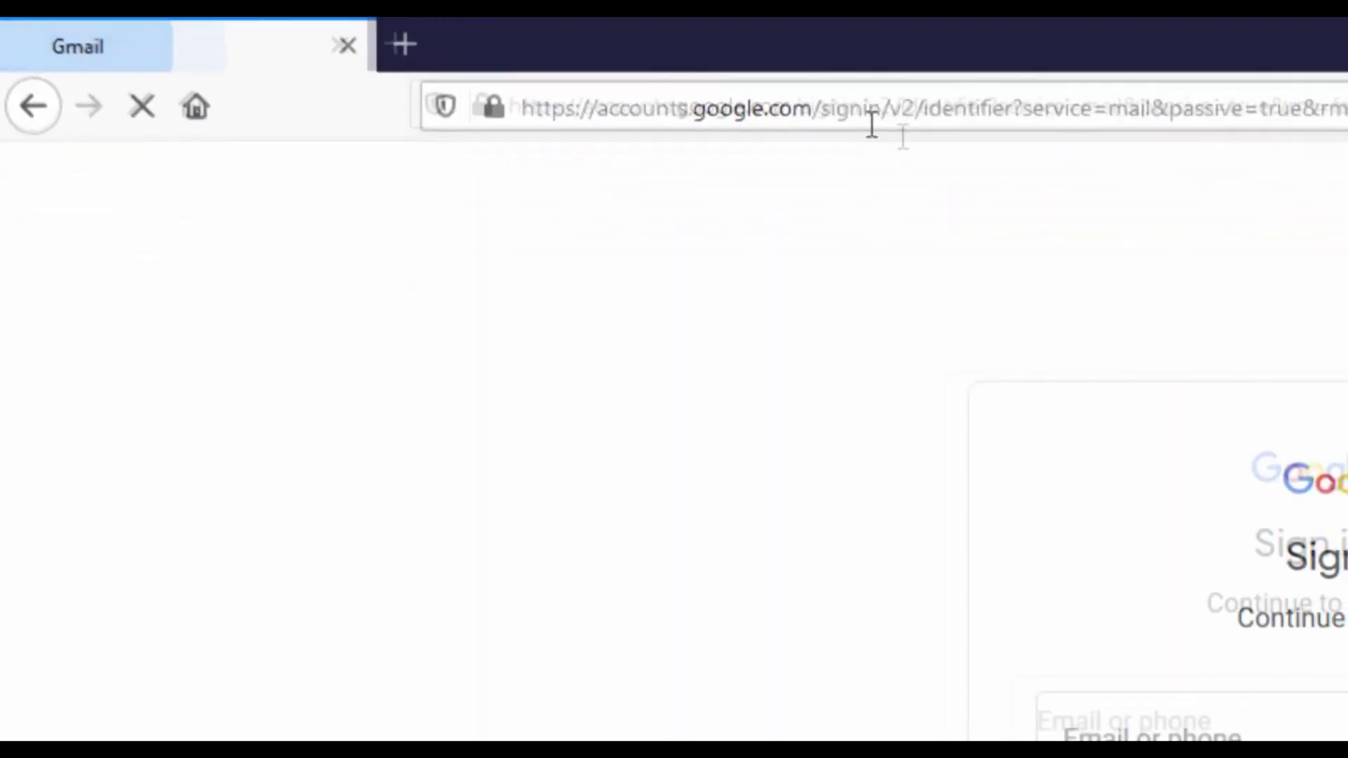
{"action": "left_click", "coordinate": [597, 386]}
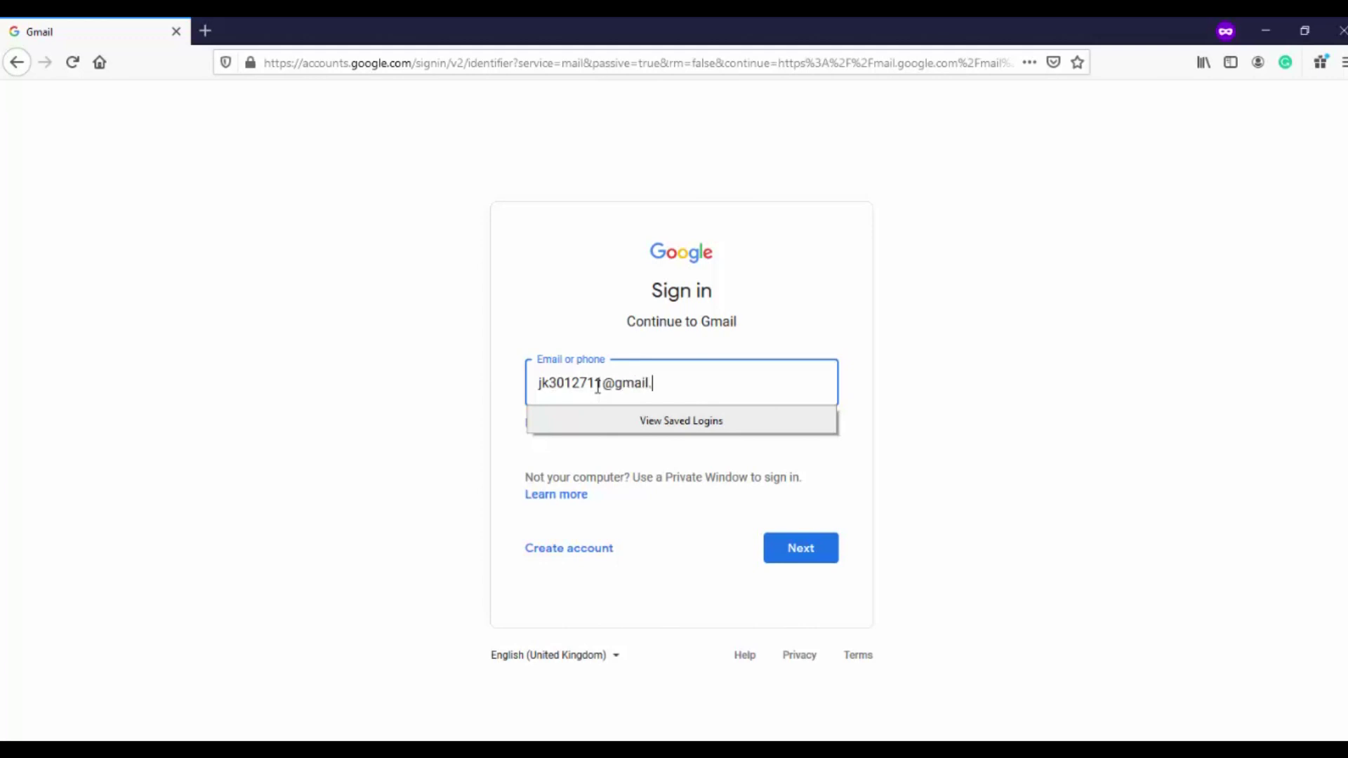
{"action": "left_click", "coordinate": [810, 546]}
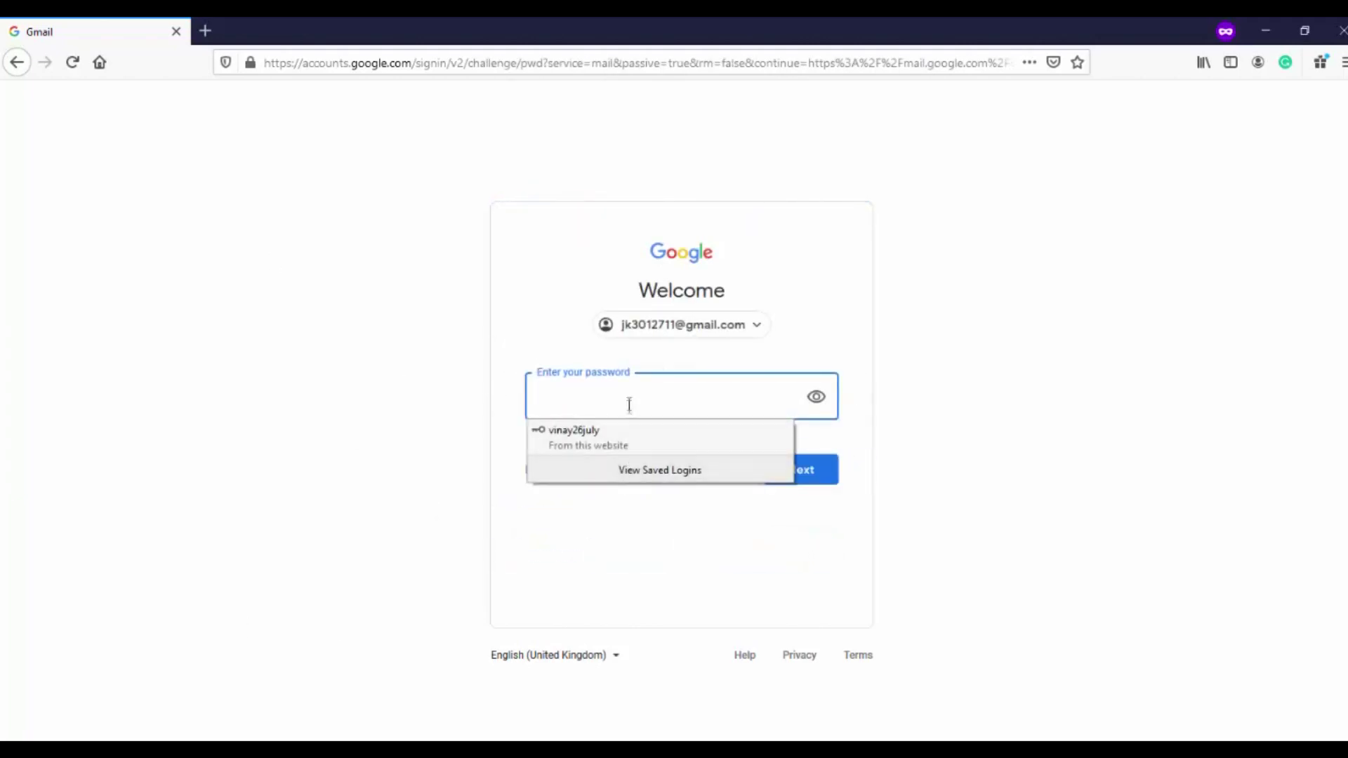
Fill in the saved password and sign in to the contact account's inbox
{"action": "left_click", "coordinate": [629, 400]}
{"action": "left_click", "coordinate": [629, 399]}
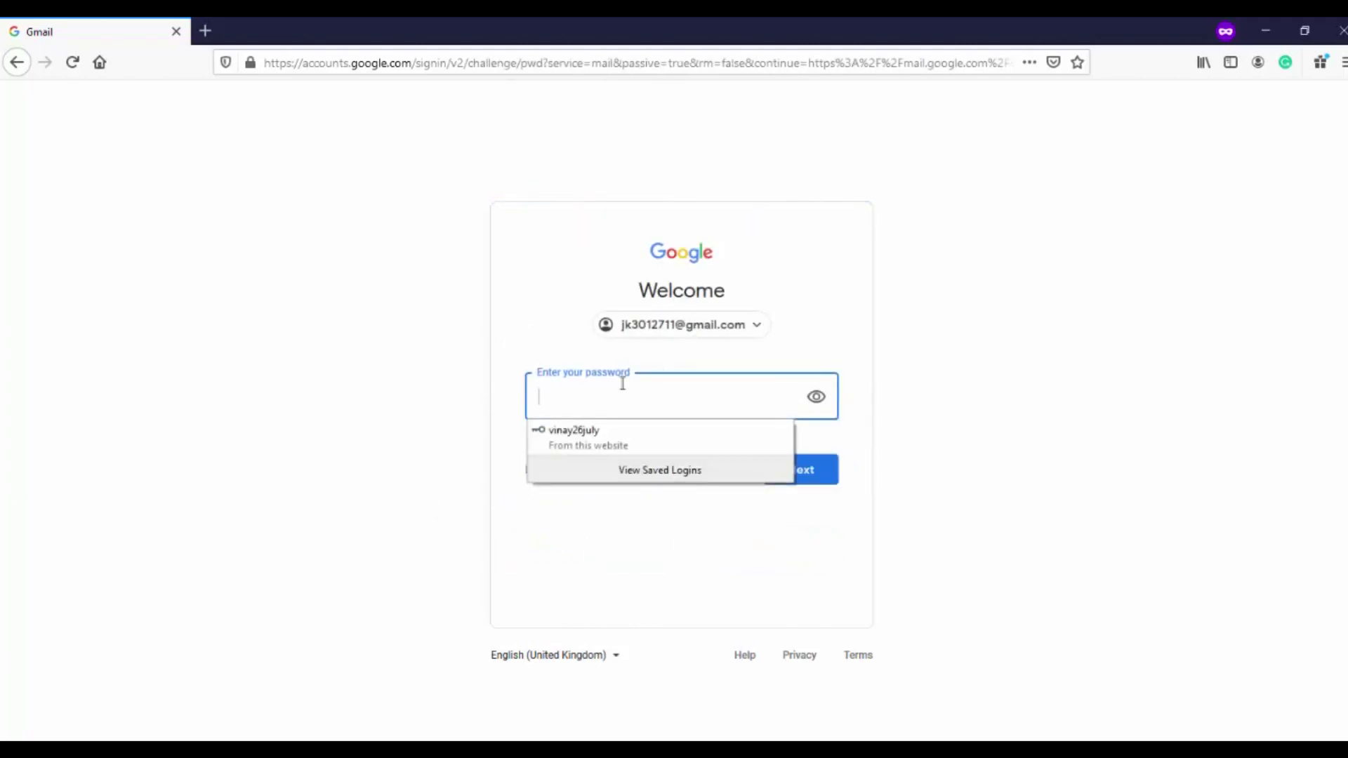
{"action": "key", "text": "ctrl+v"}
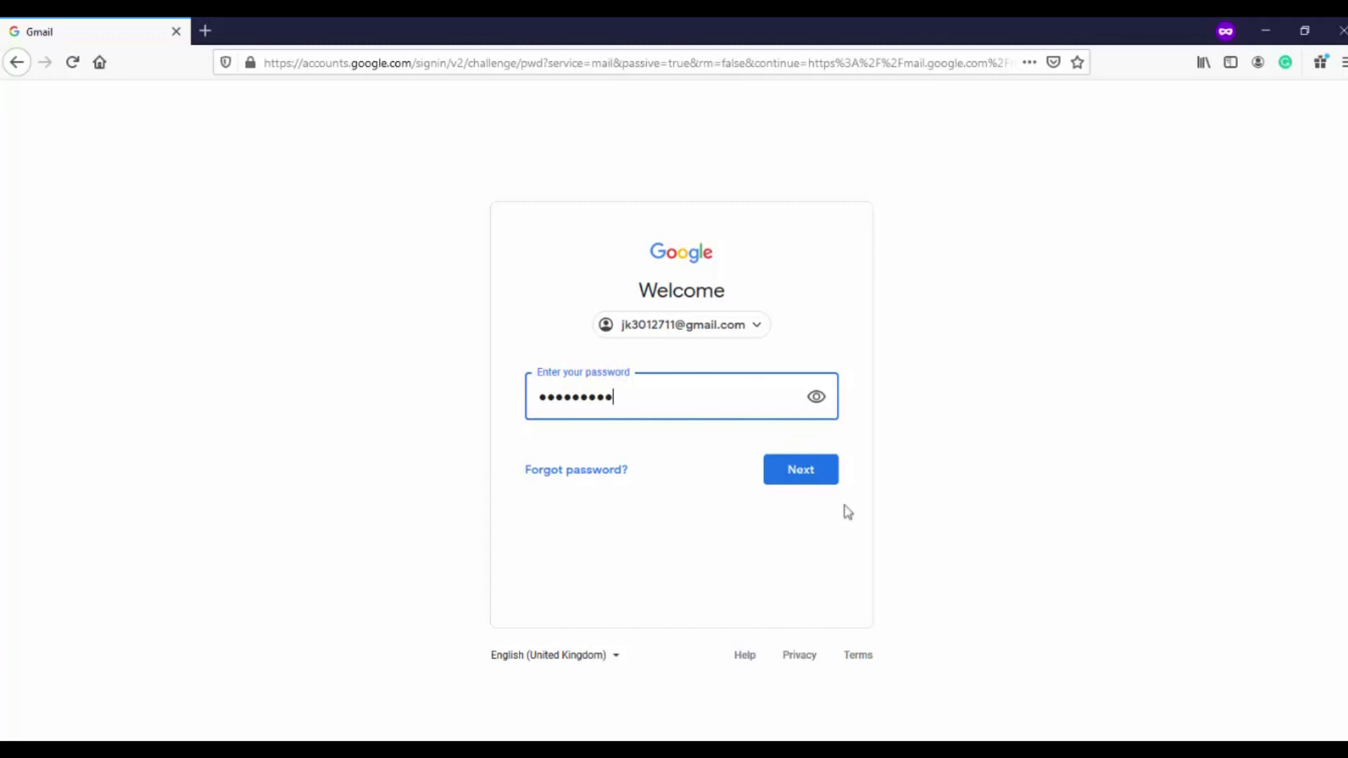
{"action": "left_click", "coordinate": [801, 470]}
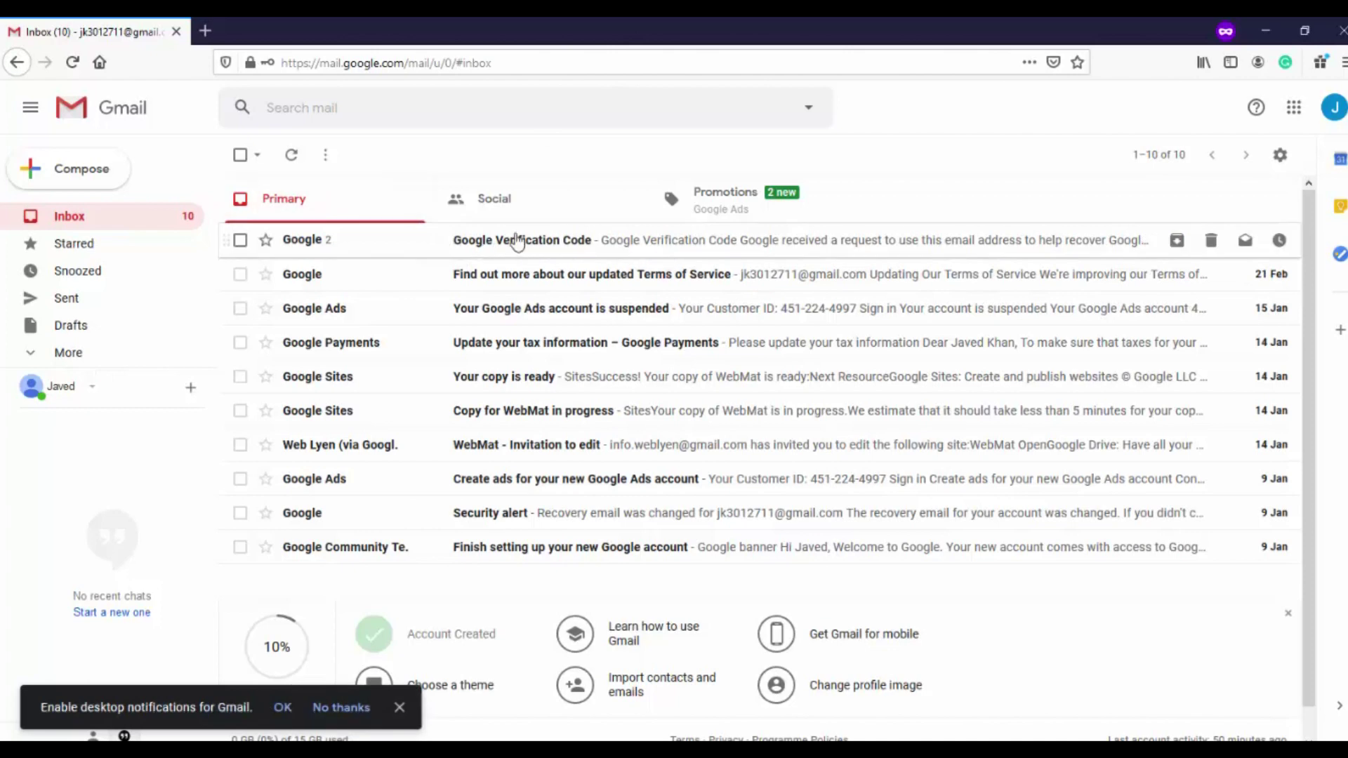
Open the Google Verification Code email and copy the code
{"action": "left_click", "coordinate": [684, 242]}
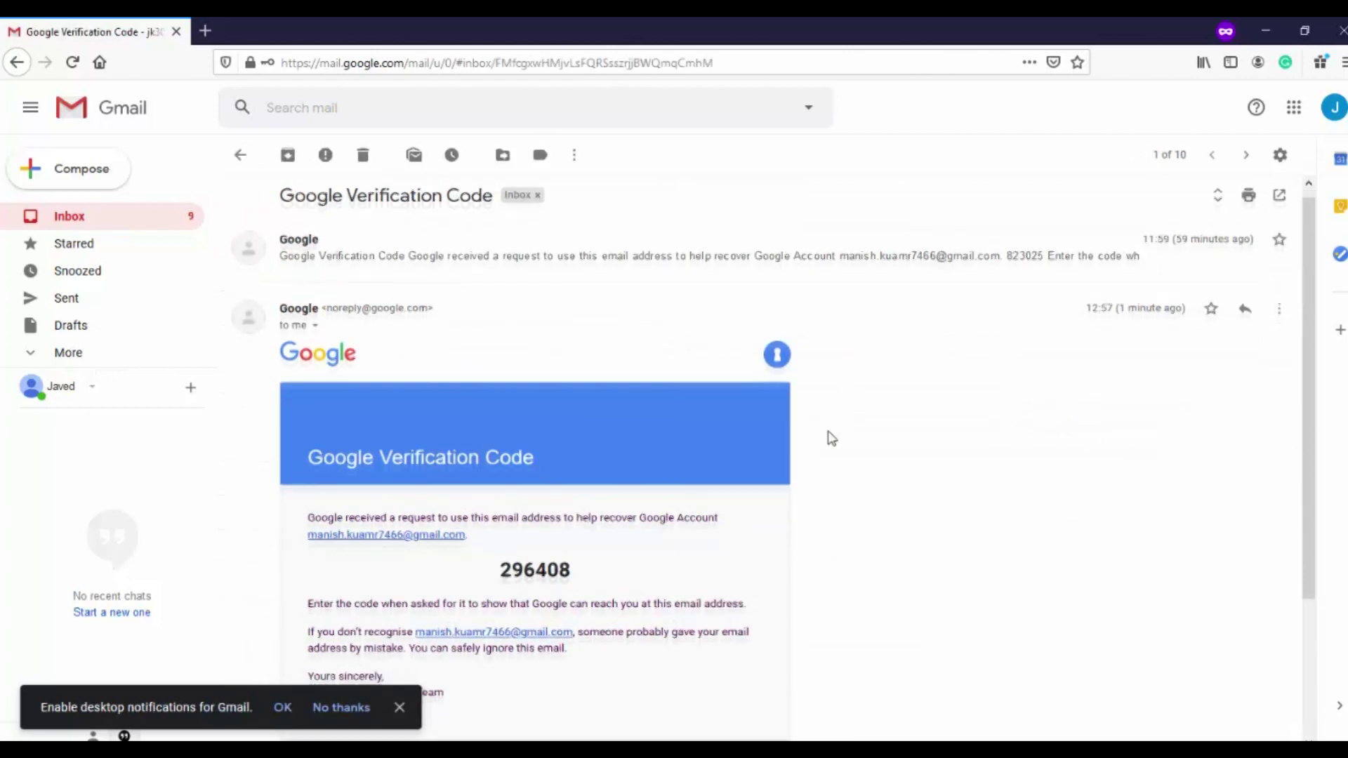
{"action": "scroll", "coordinate": [702, 436], "scroll_direction": "down", "scroll_amount": 3}
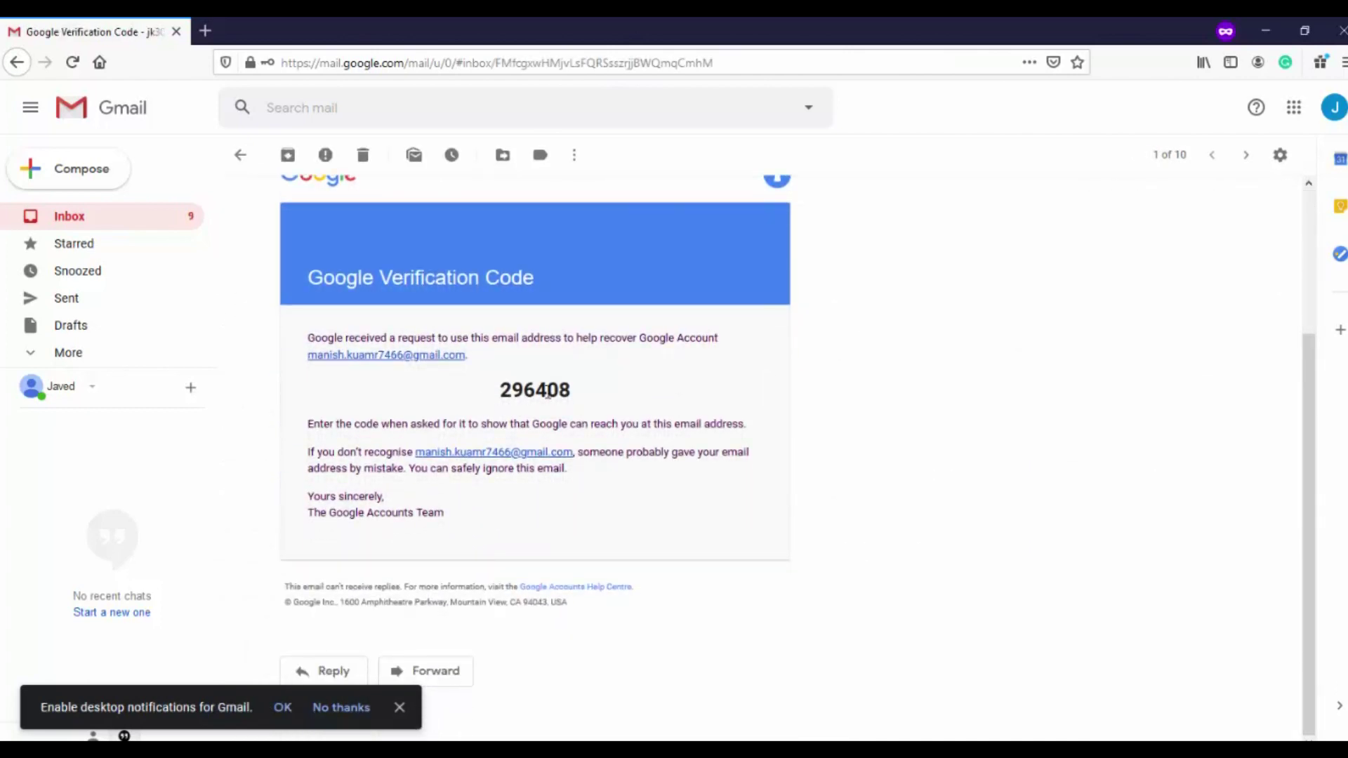
{"action": "scroll", "coordinate": [548, 393], "scroll_direction": "up", "scroll_amount": 2}
{"action": "scroll", "coordinate": [548, 393], "scroll_direction": "down", "scroll_amount": 2}
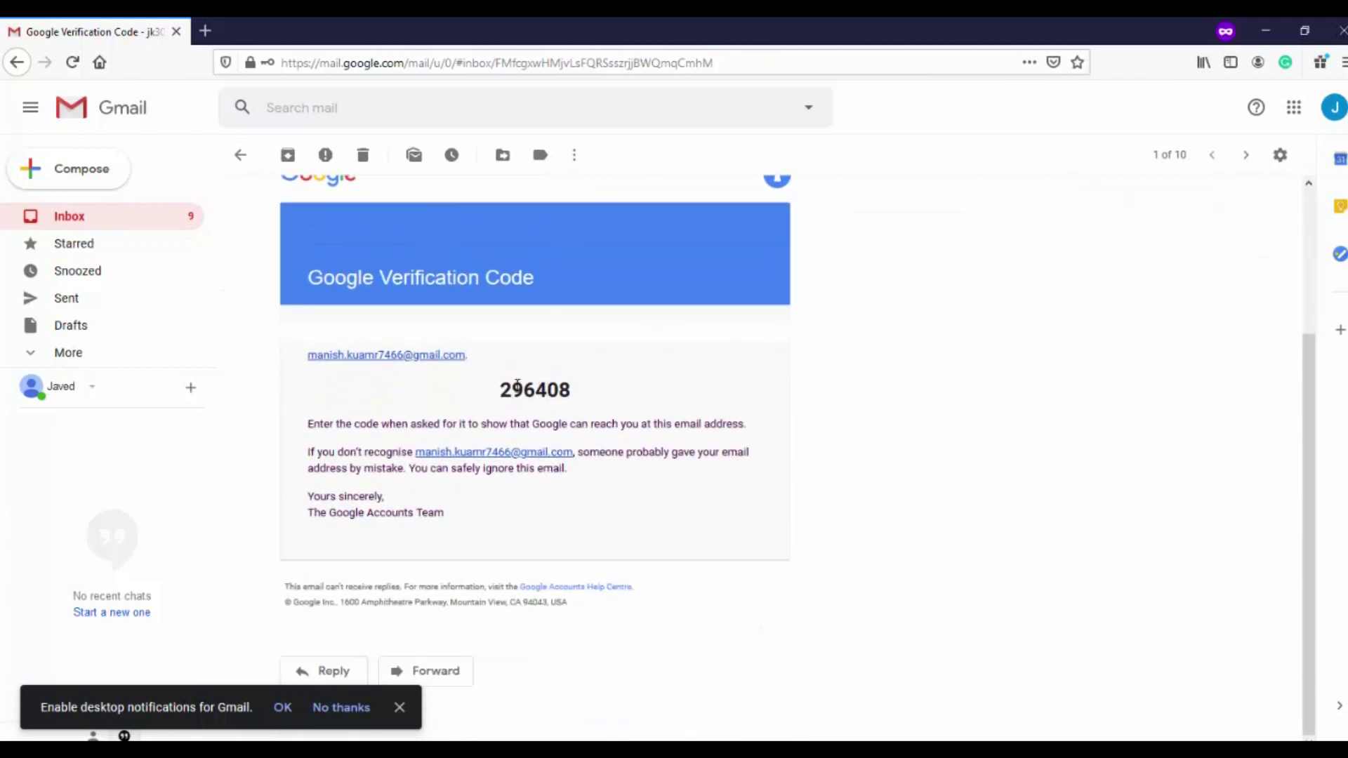
{"action": "double_click", "coordinate": [518, 392]}
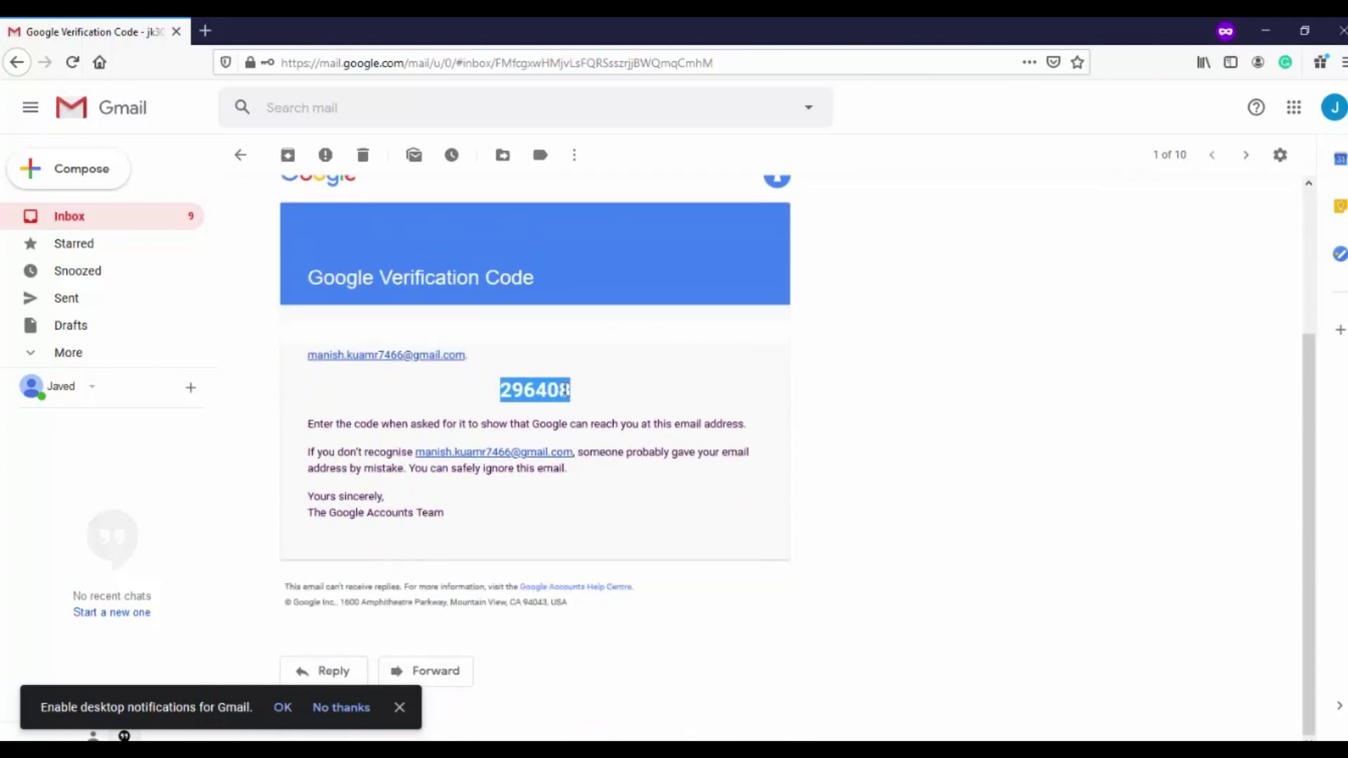
{"action": "right_click", "coordinate": [565, 391]}
{"action": "left_click", "coordinate": [589, 402]}
Paste the verification code into the recovery page's 'Enter code' field and submit it
{"action": "mouse_move", "coordinate": [354, 750]}
{"action": "left_click", "coordinate": [445, 685]}
{"action": "key", "text": "ctrl+v"}
{"action": "key", "text": "Return"}
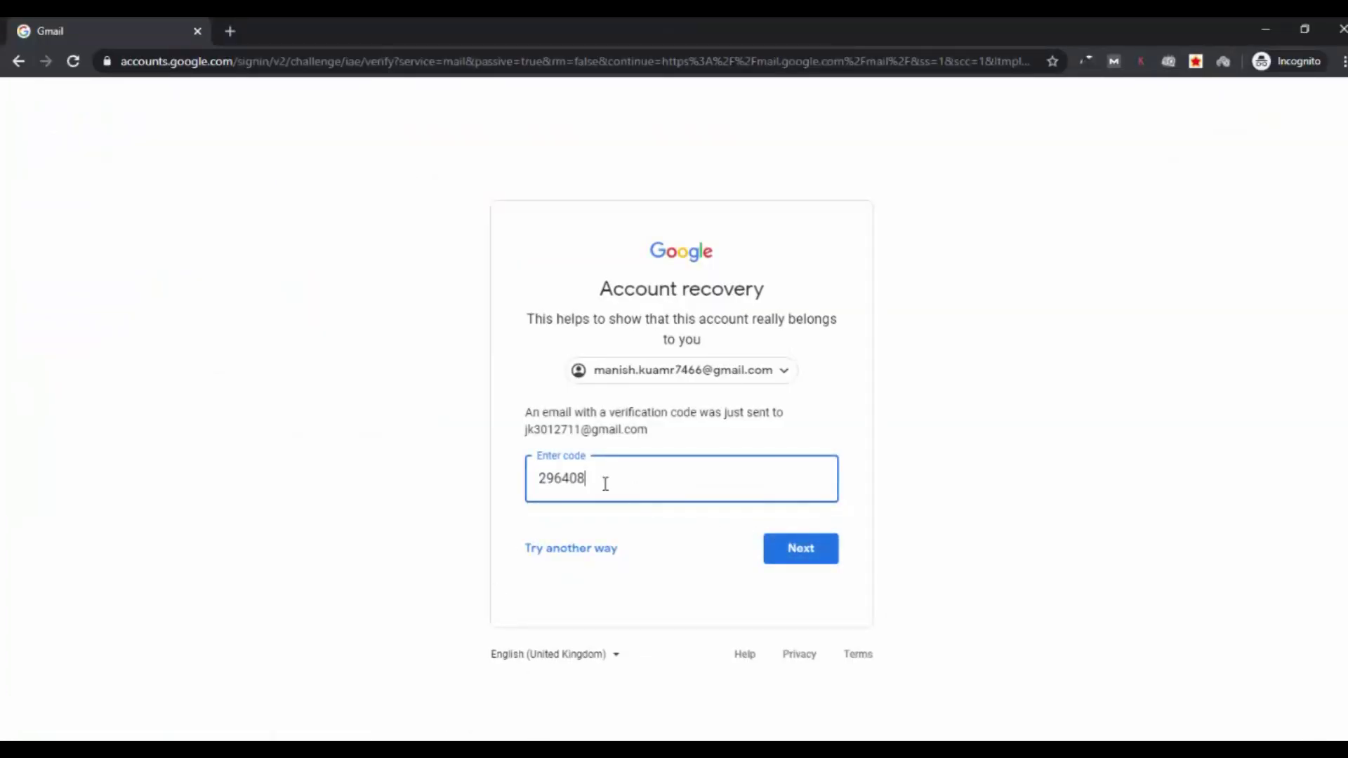
Submit the verification code and place the cursor in 'Add more info (optional)'
{"action": "left_click", "coordinate": [808, 555]}
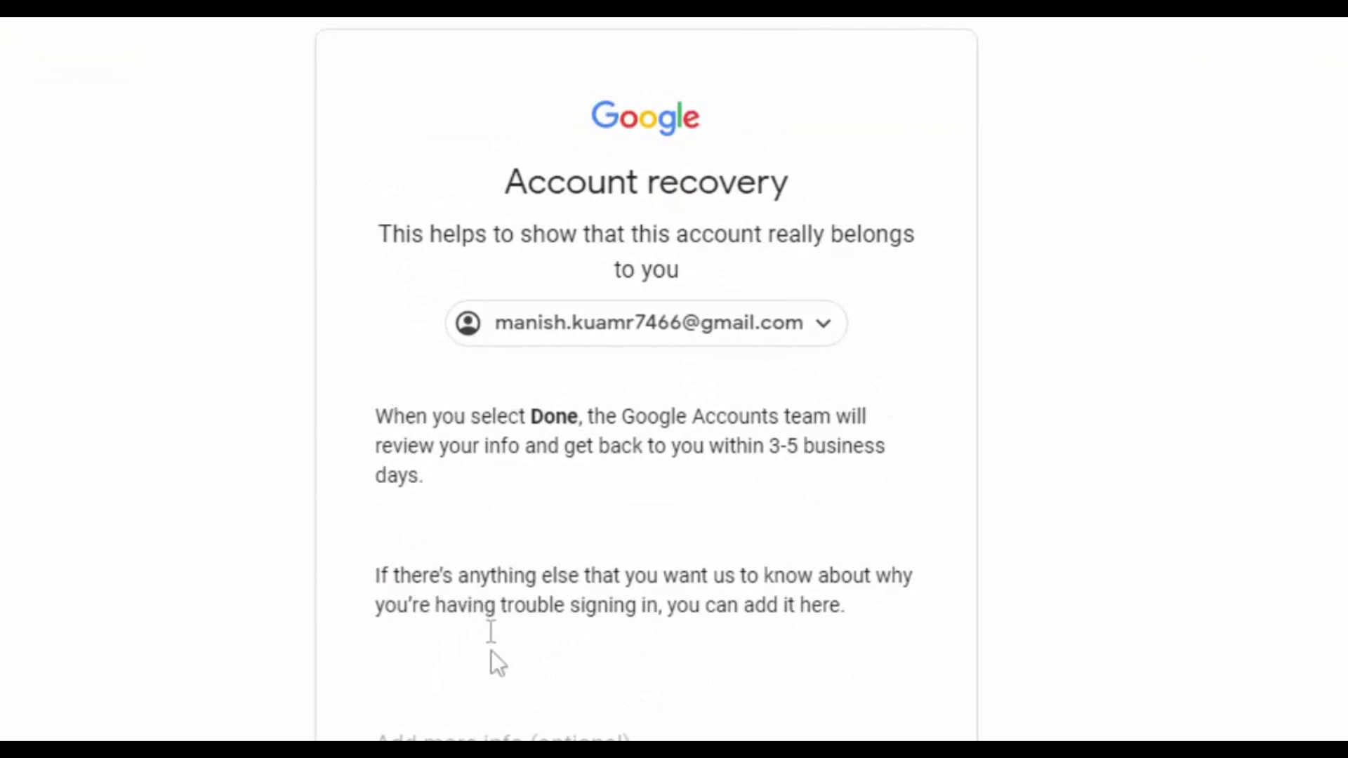
{"action": "left_click", "coordinate": [534, 742]}
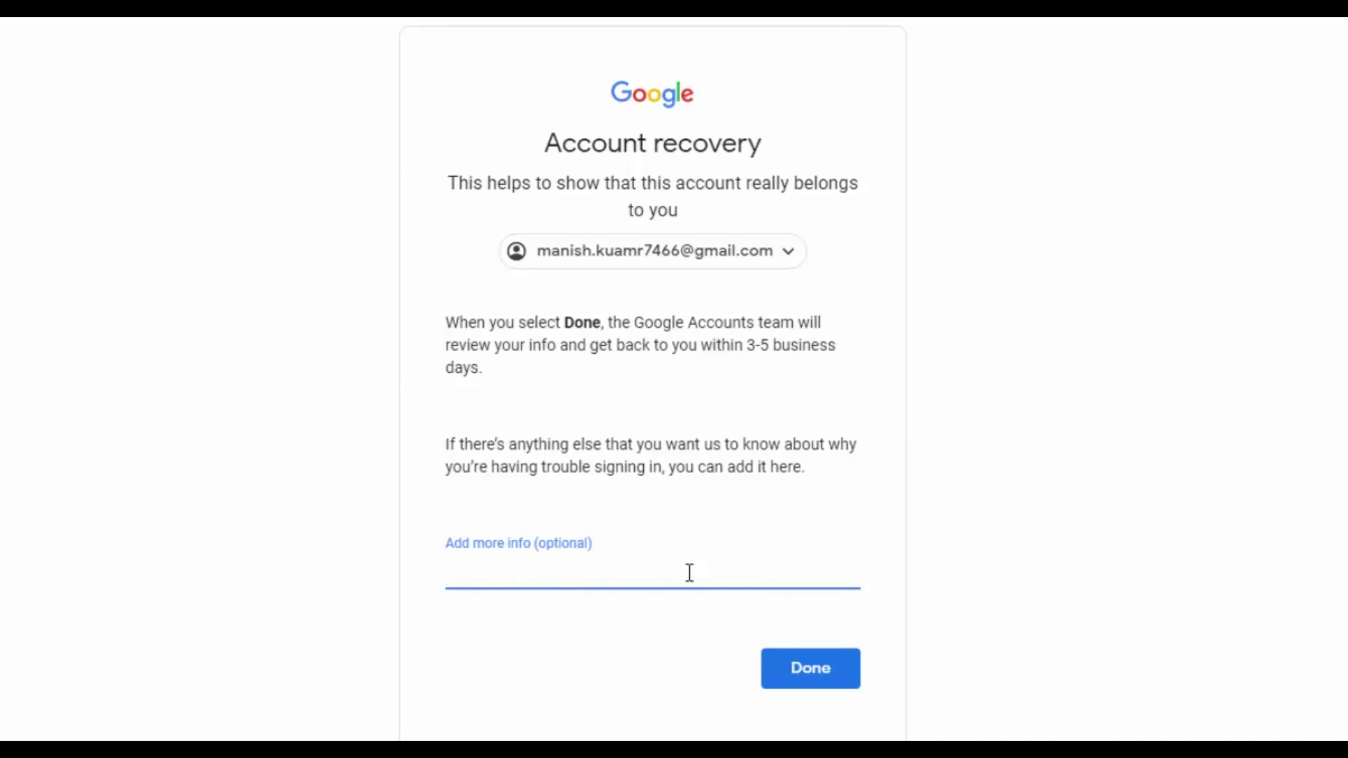
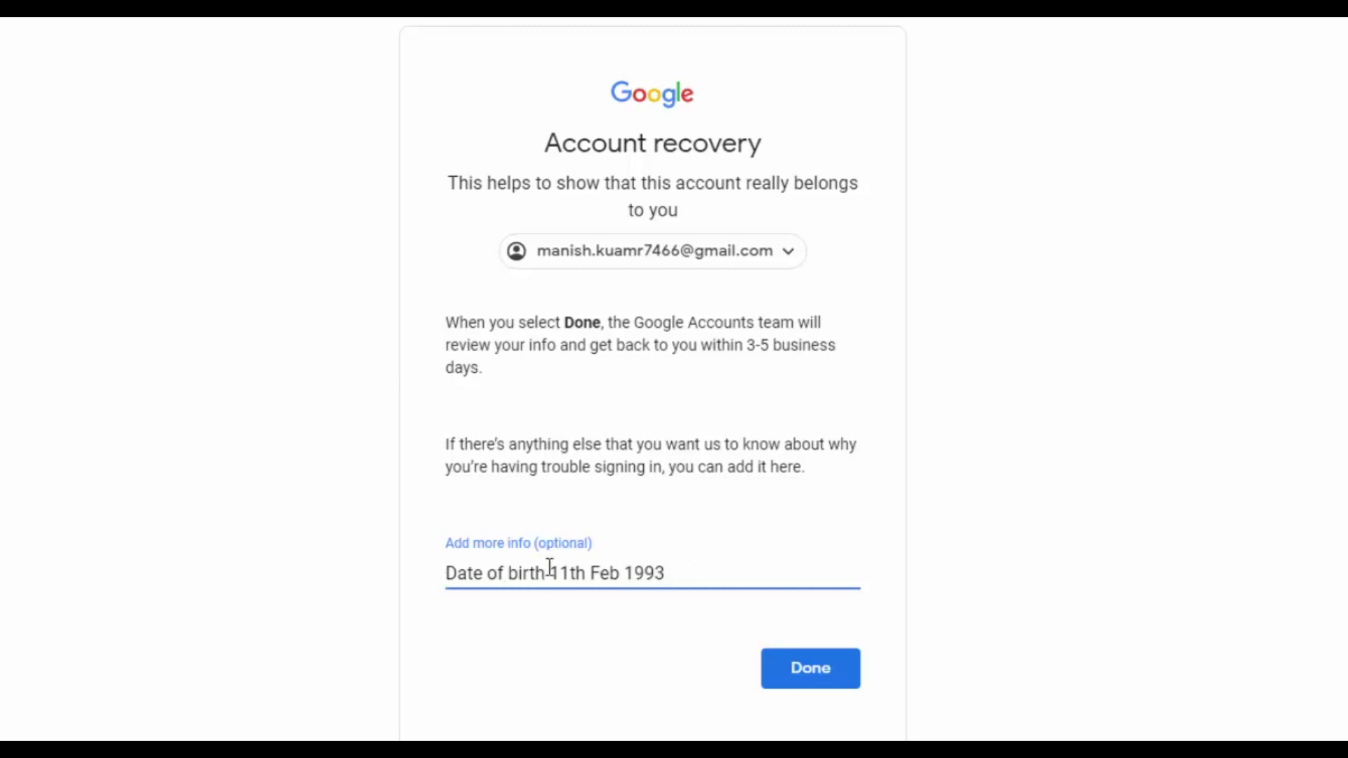
Write a date-of-birth note with a corrected year and colon, then submit with Done
{"action": "left_click", "coordinate": [550, 568]}
{"action": "type", "text": ":"}
{"action": "left_click", "coordinate": [799, 567]}
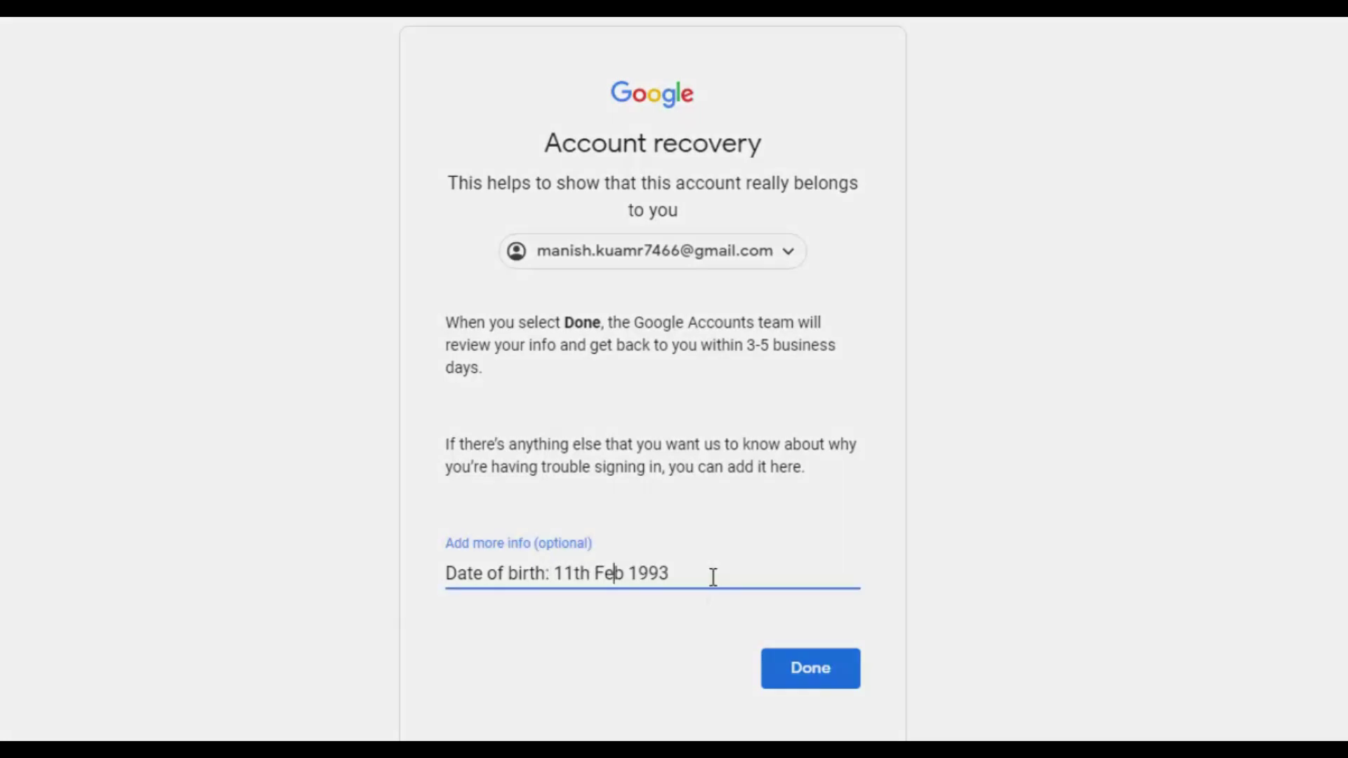
{"action": "left_click", "coordinate": [823, 681]}
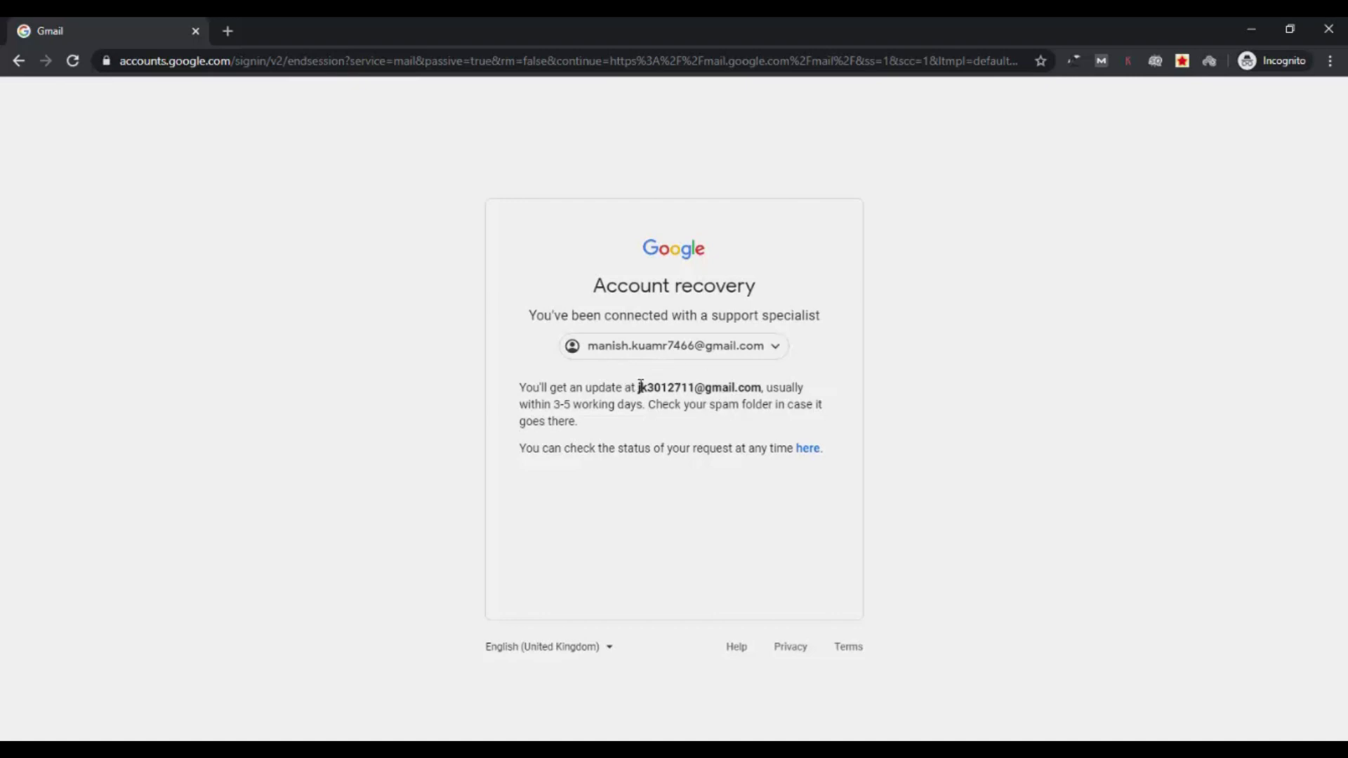
{"action": "left_click_drag", "start_coordinate": [640, 387], "coordinate": [758, 384]}
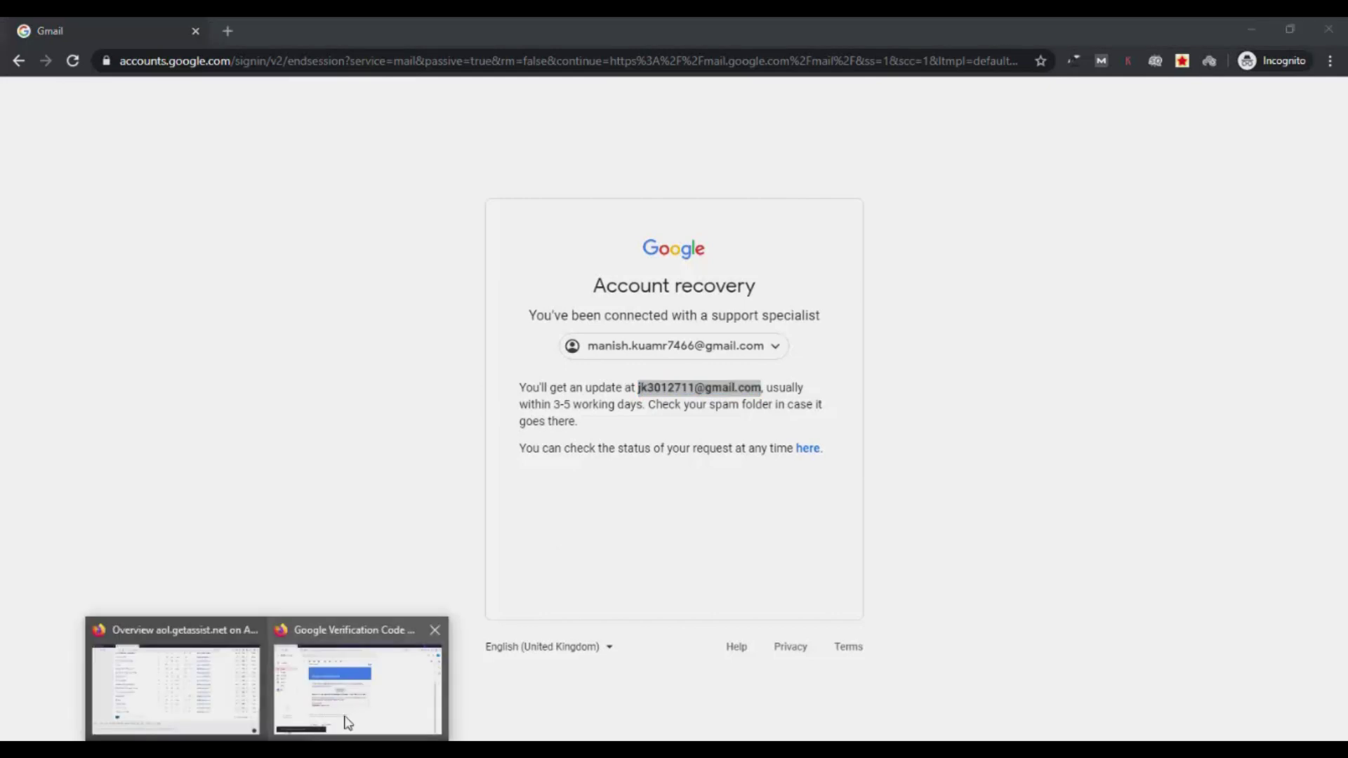
Switch to Firefox Gmail and open the 'Your Google Account Recovery Request' email from Inbox
{"action": "left_click", "coordinate": [351, 722]}
{"action": "left_click", "coordinate": [70, 214]}
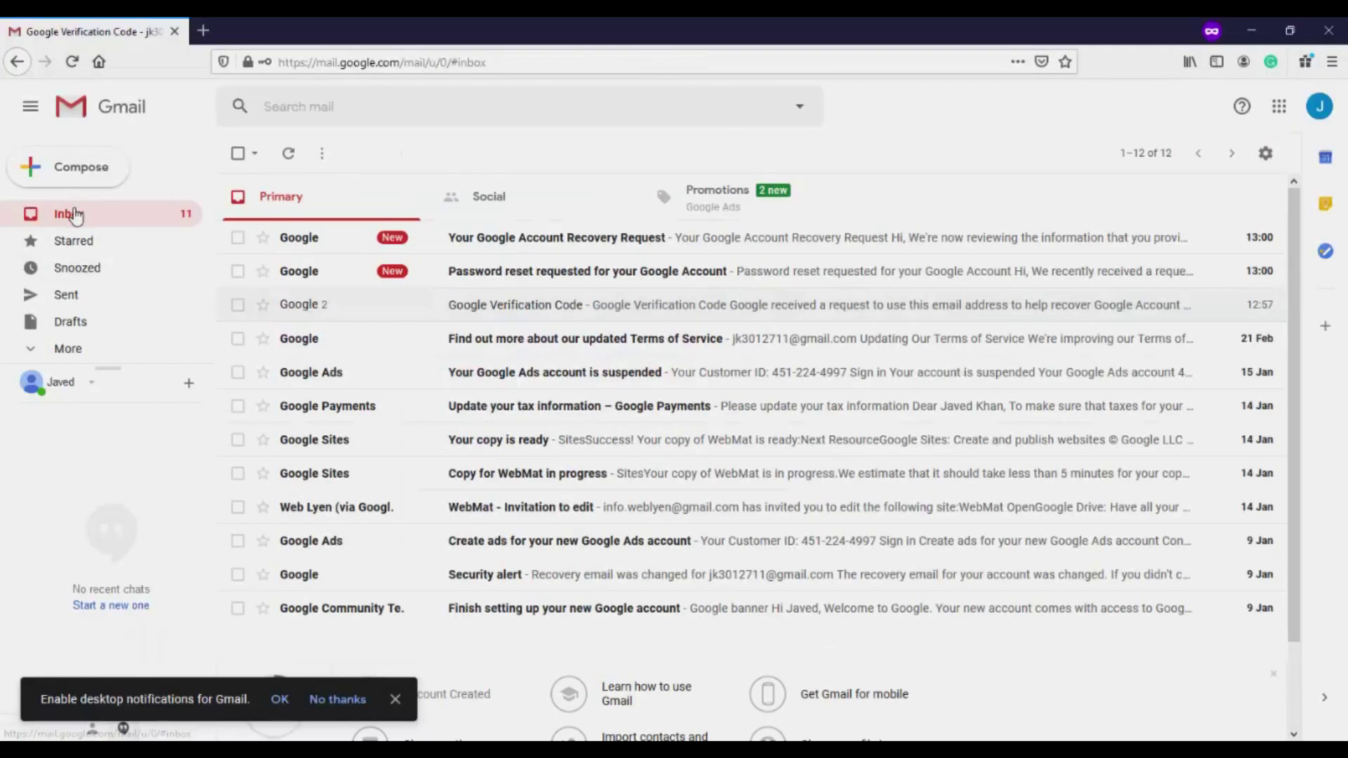
{"action": "left_click", "coordinate": [554, 242]}
{"action": "scroll", "coordinate": [510, 422], "scroll_direction": "down", "scroll_amount": 3}
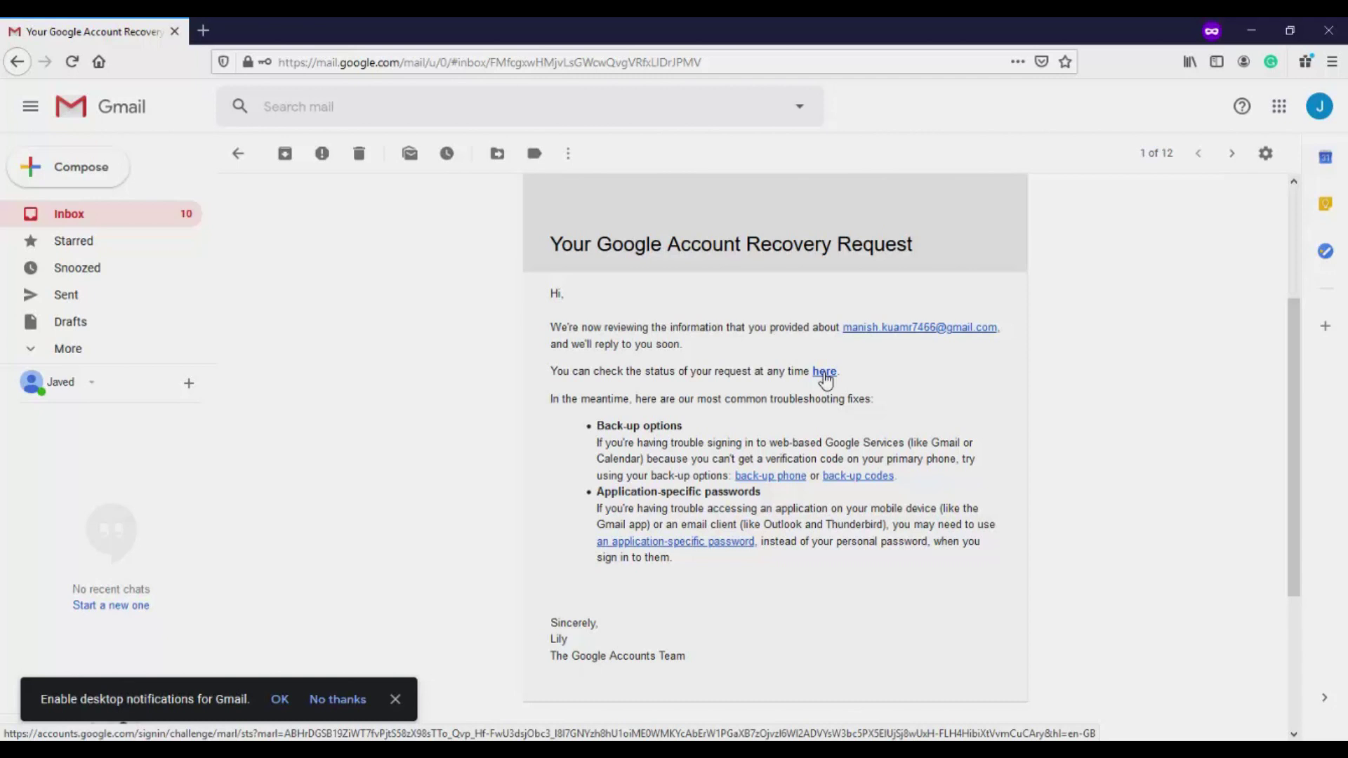
{"action": "left_click", "coordinate": [828, 376]}
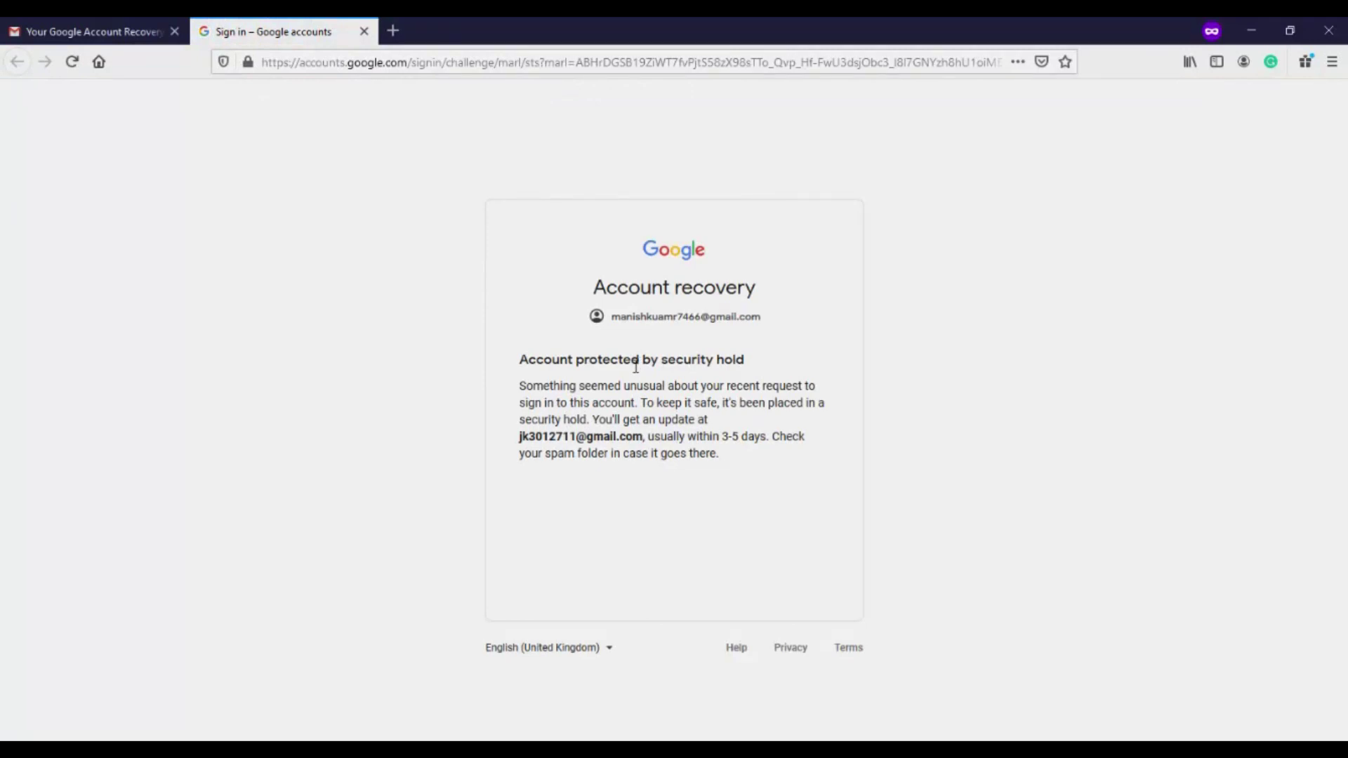
{"action": "left_click_drag", "start_coordinate": [518, 358], "coordinate": [787, 388]}
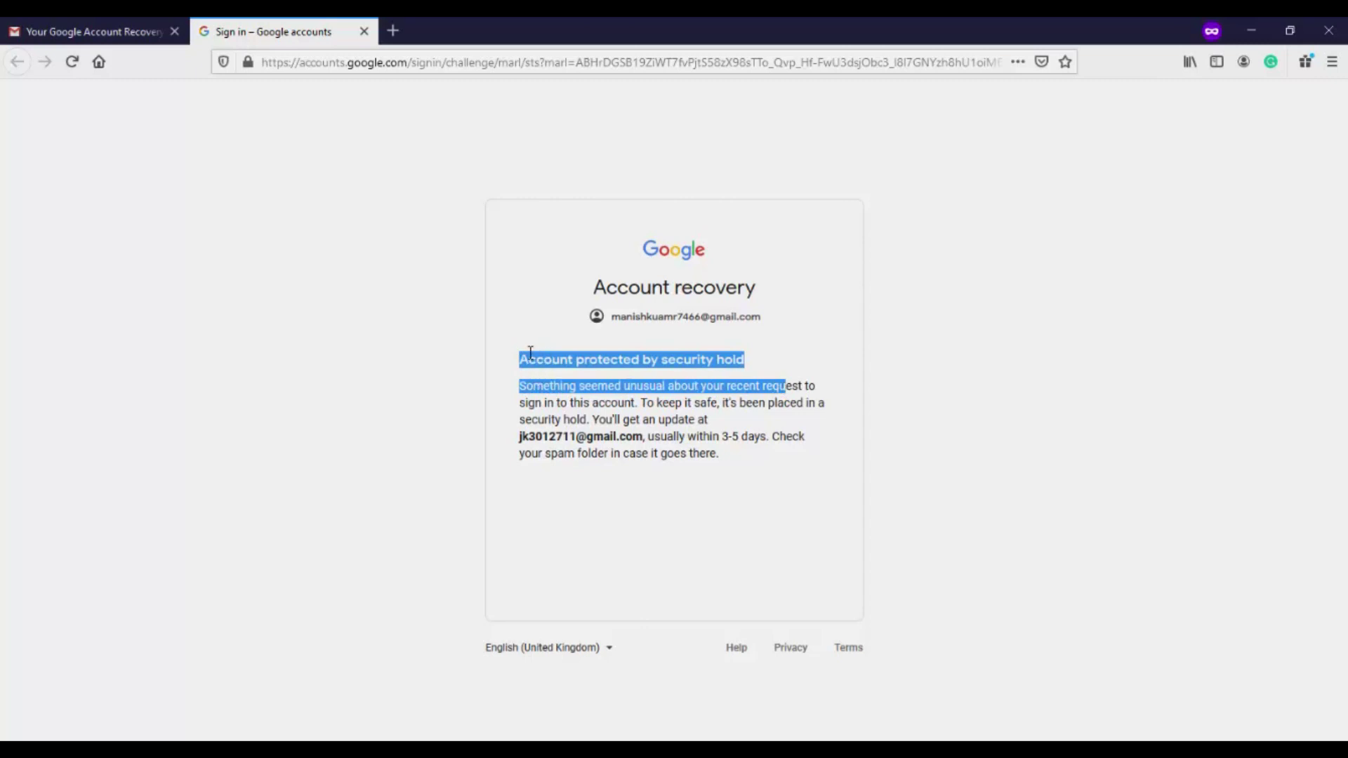
{"action": "left_click", "coordinate": [526, 355]}
{"action": "left_click_drag", "start_coordinate": [523, 359], "coordinate": [788, 367]}
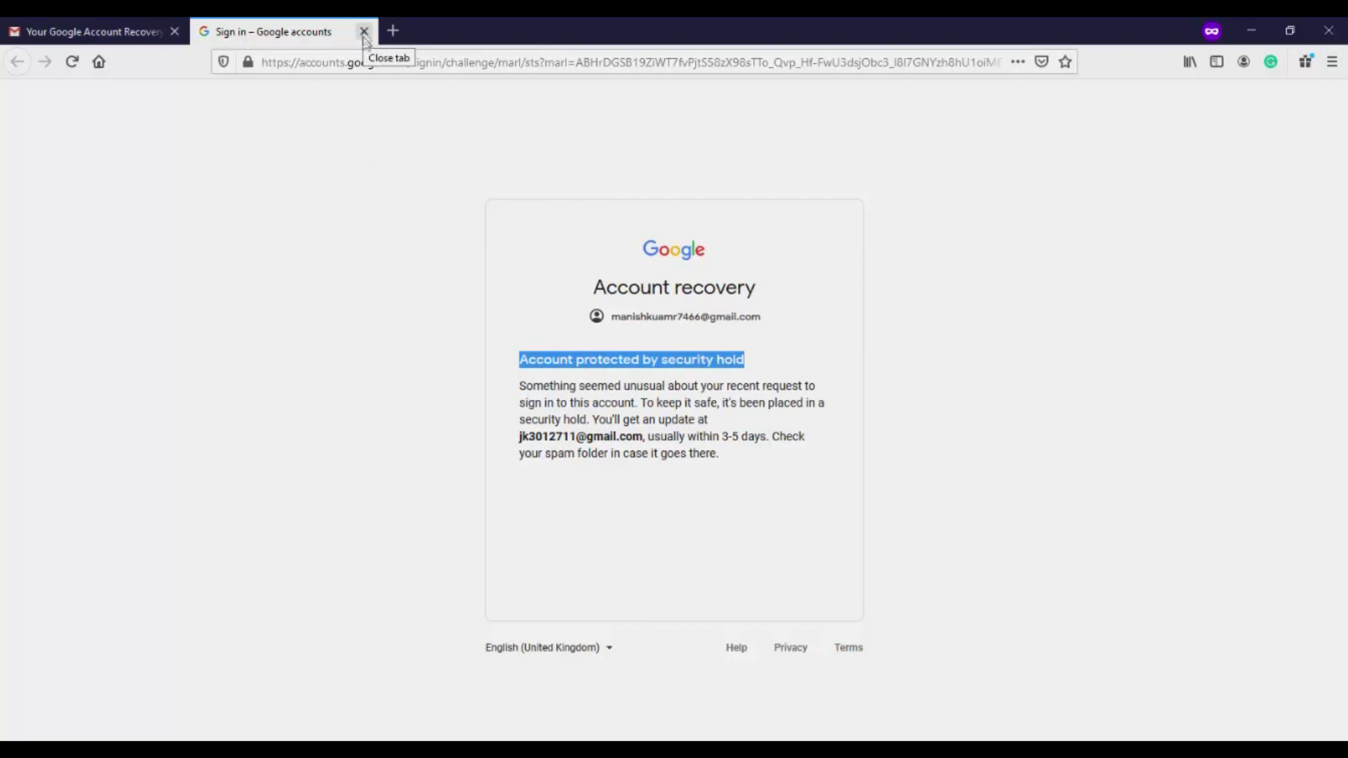
{"action": "left_click", "coordinate": [451, 385]}
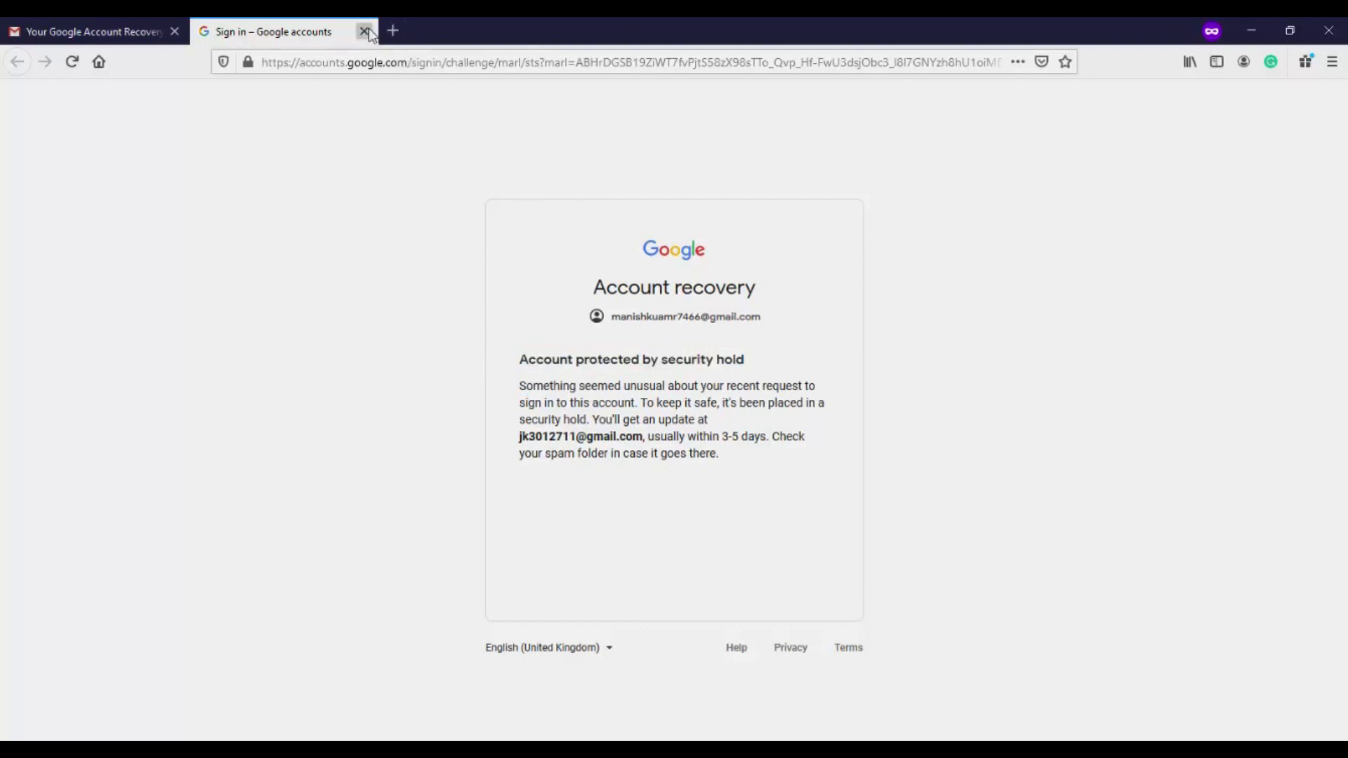
{"action": "left_click", "coordinate": [365, 31]}
{"action": "scroll", "coordinate": [585, 311], "scroll_direction": "down", "scroll_amount": 3}
{"action": "scroll", "coordinate": [584, 311], "scroll_direction": "up", "scroll_amount": 4}
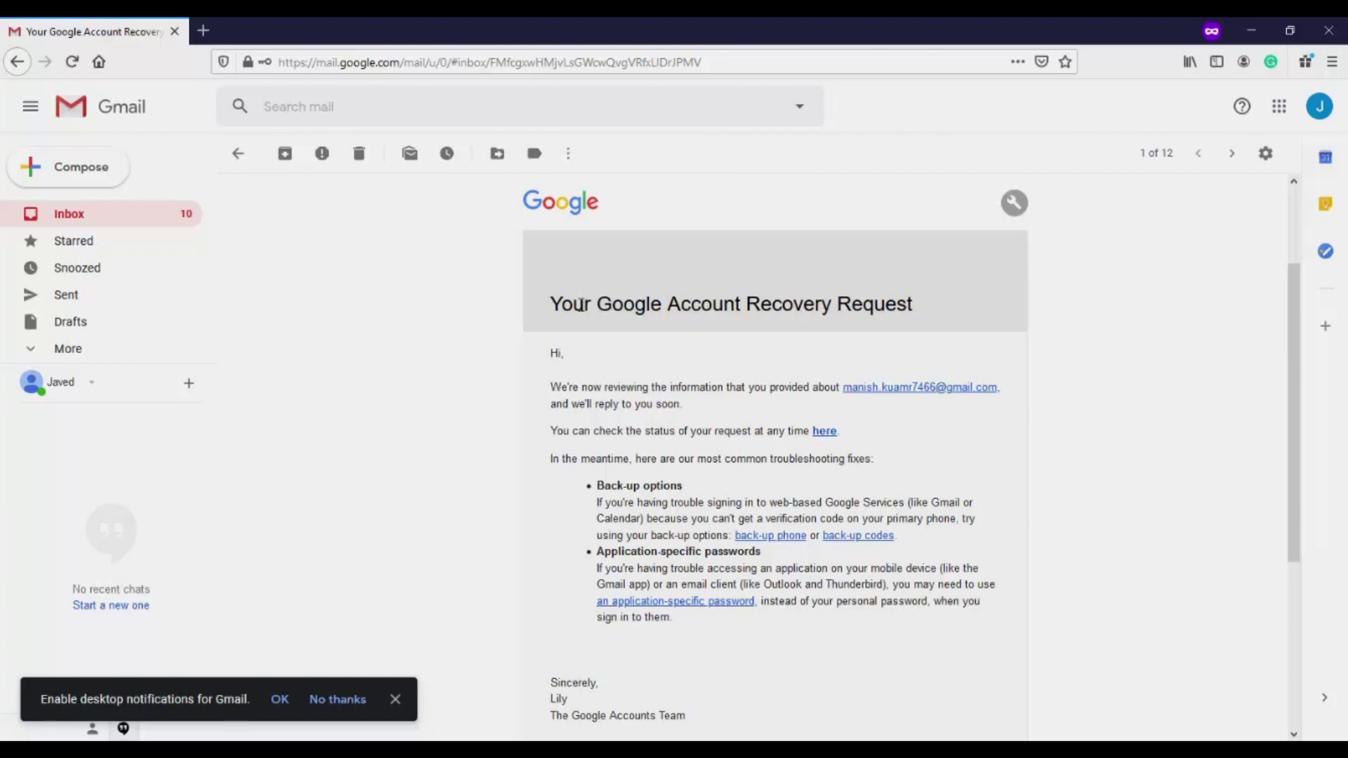
{"action": "scroll", "coordinate": [640, 506], "scroll_direction": "down", "scroll_amount": 1}
{"action": "scroll", "coordinate": [640, 505], "scroll_direction": "down", "scroll_amount": 2}
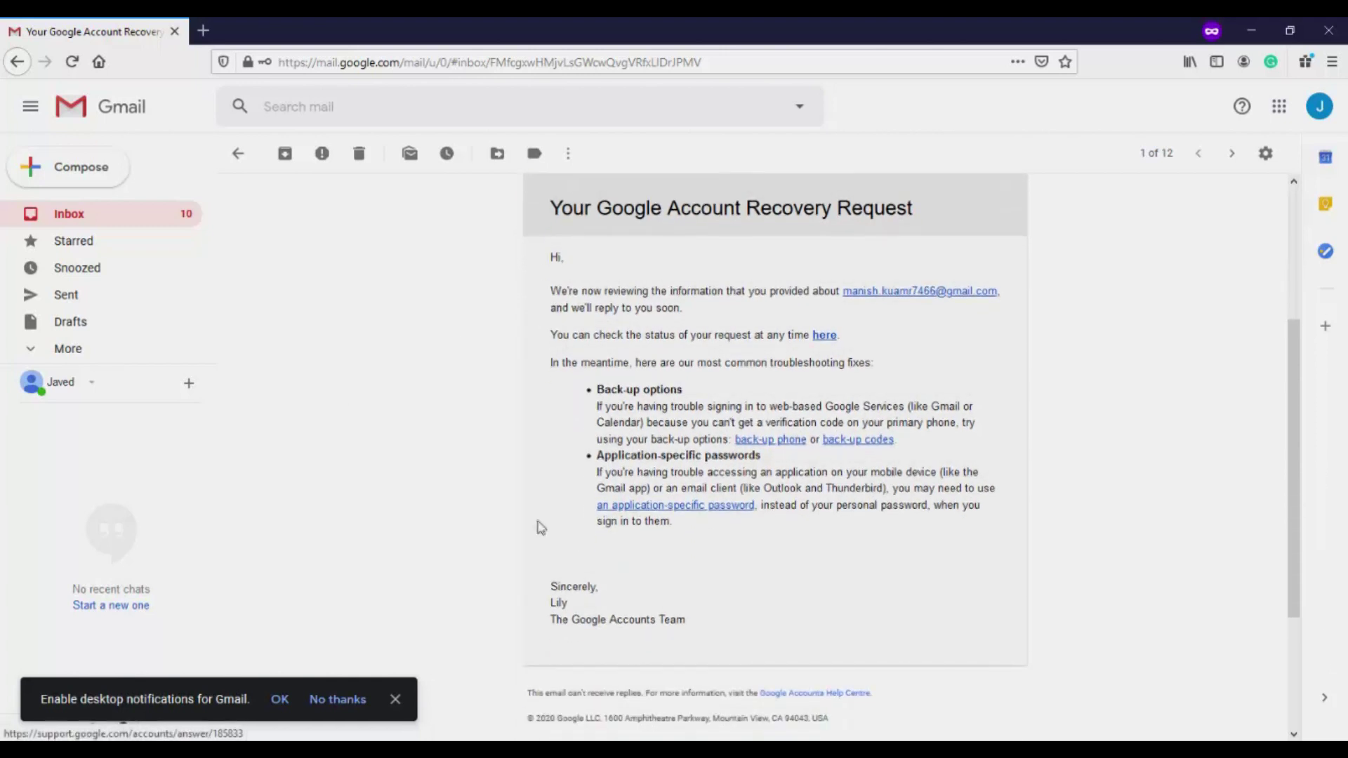